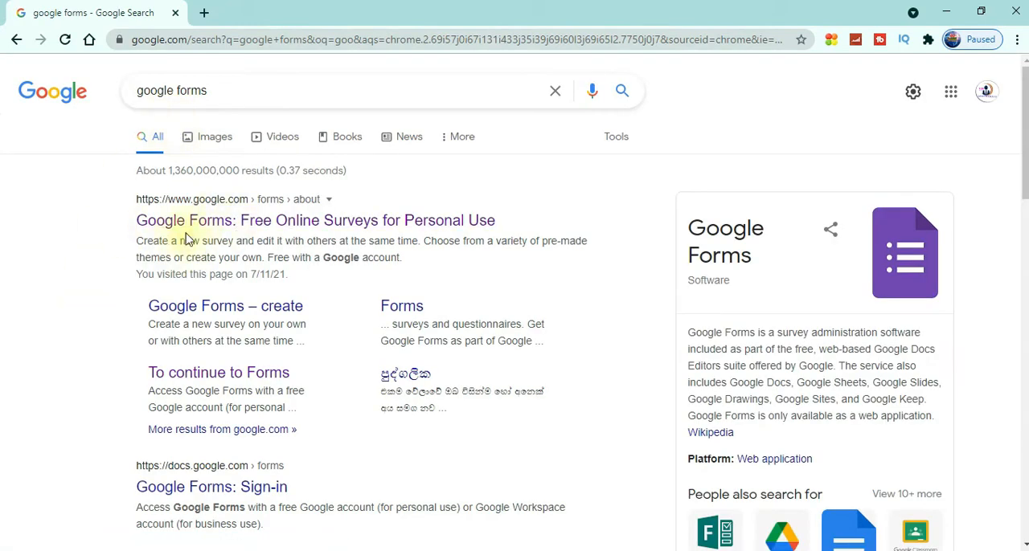
# Open the personal version of Google Forms from the search results and create a blank form, dismissing the tour offer
pyautogui.click(336, 220)
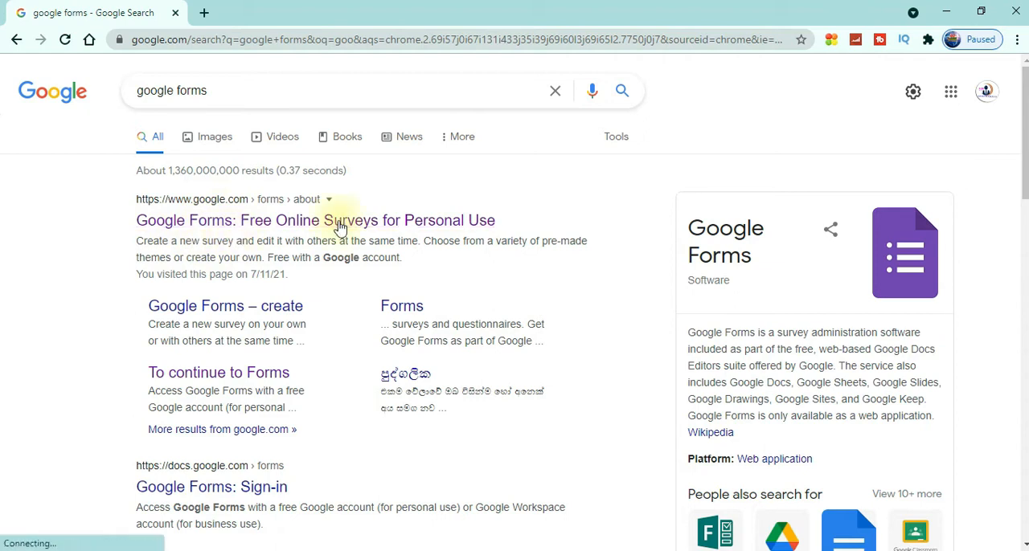
pyautogui.click(269, 228)
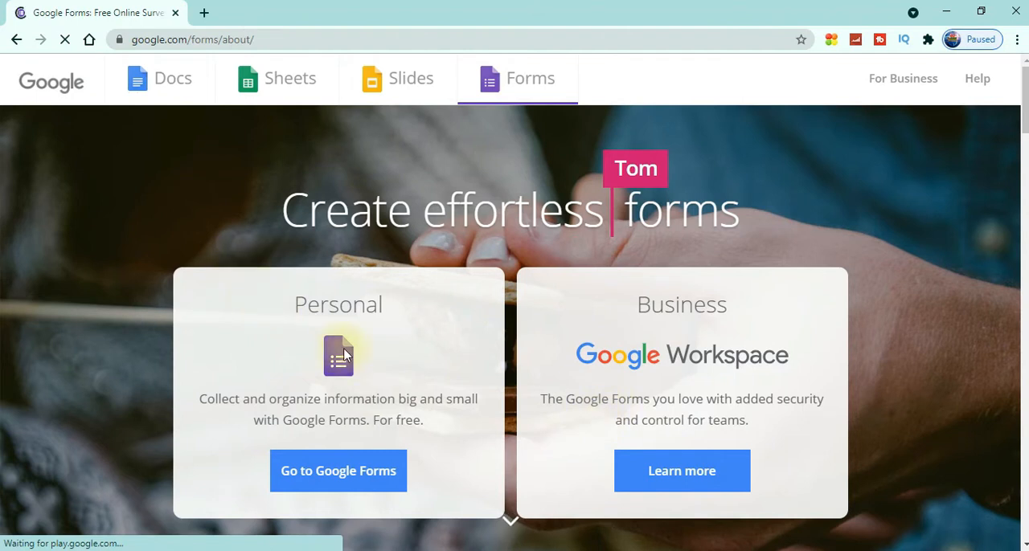
pyautogui.click(358, 479)
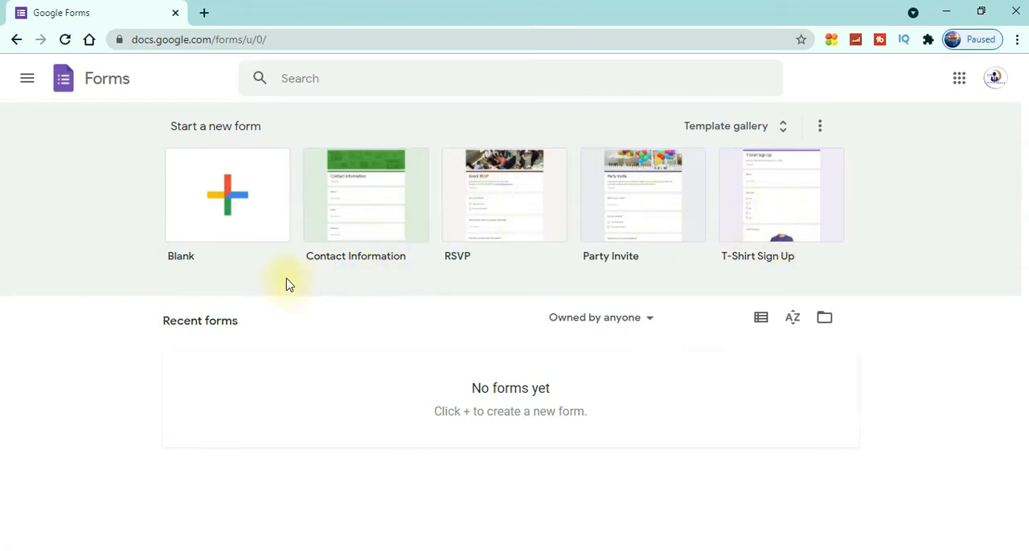
pyautogui.click(227, 207)
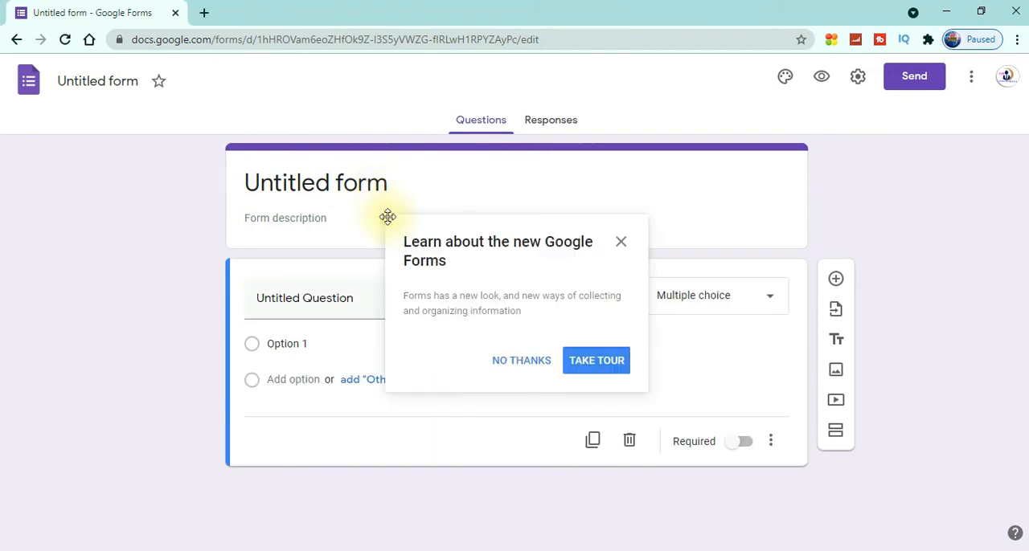
pyautogui.click(622, 242)
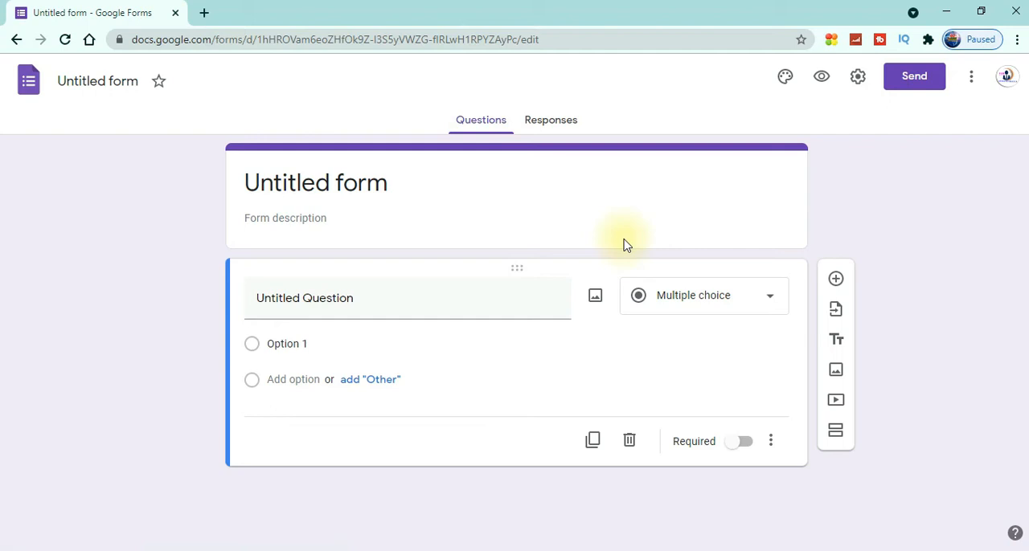
# Set the form title to "තොරතුරු හා සන්නිවේදන තාක්ෂණය"
pyautogui.click(388, 185)
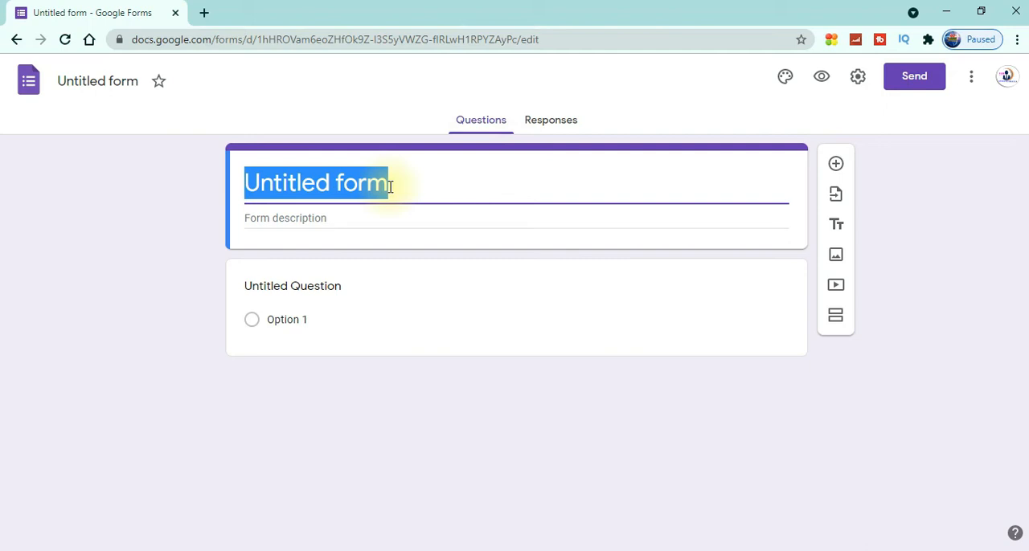
pyautogui.write('තොරත=')
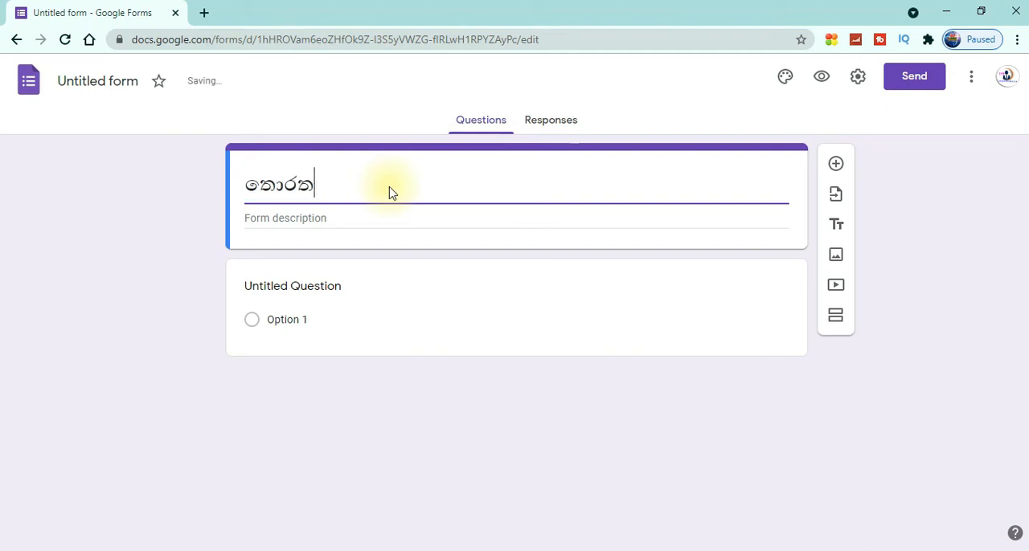
pyautogui.write('ර')
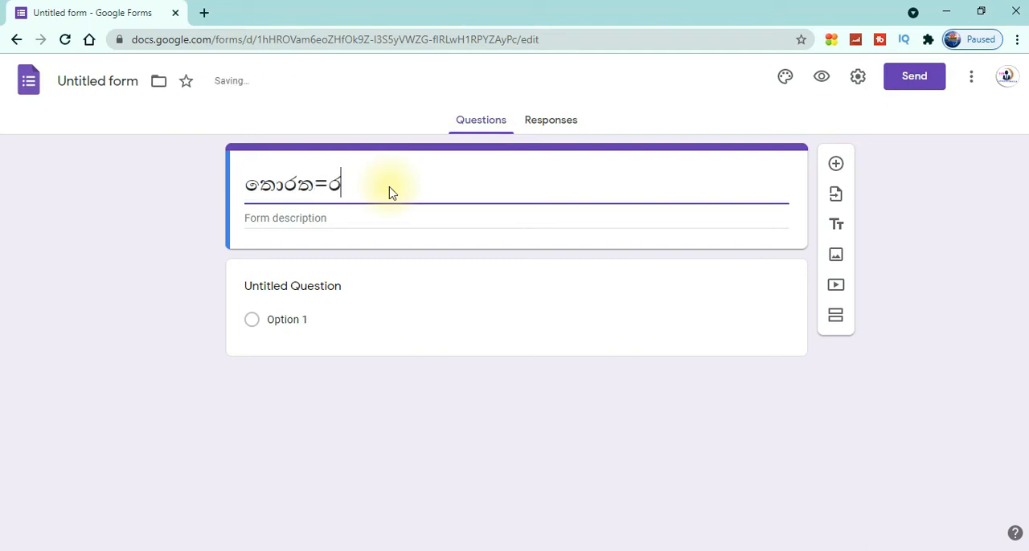
pyautogui.press('BackSpace')
pyautogui.press('BackSpace')
pyautogui.write('ුරු හා ස')
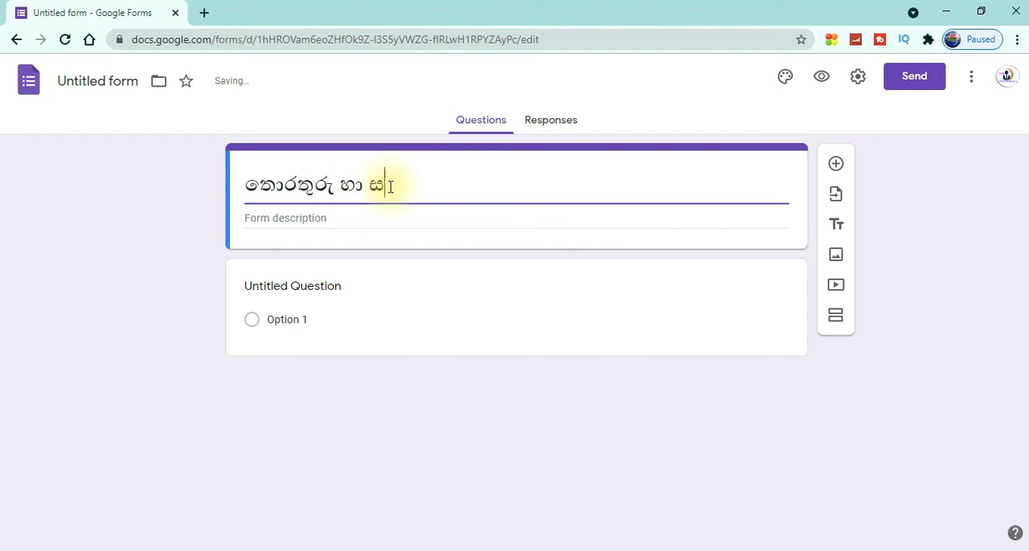
pyautogui.write('න්නිවේ')
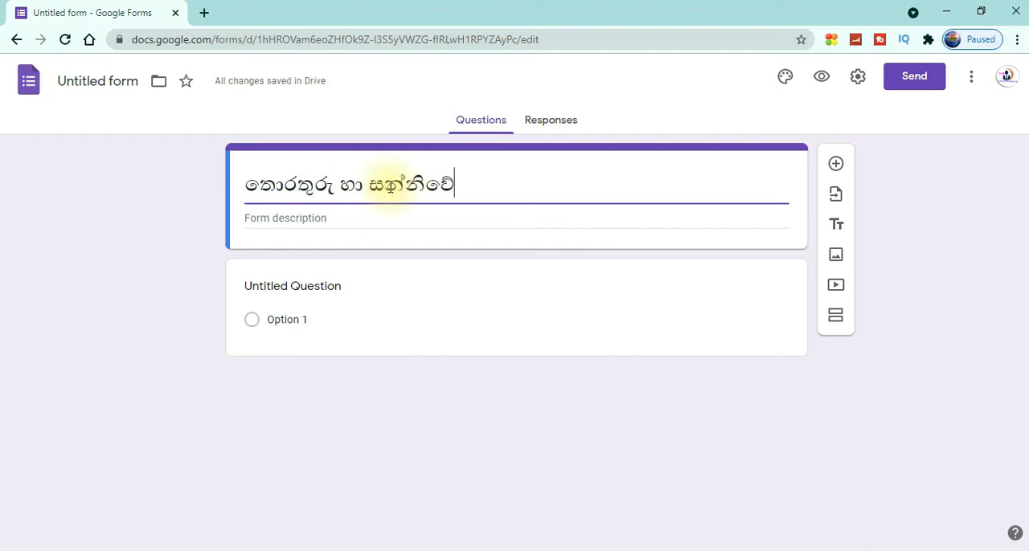
pyautogui.write('දන තාක්')
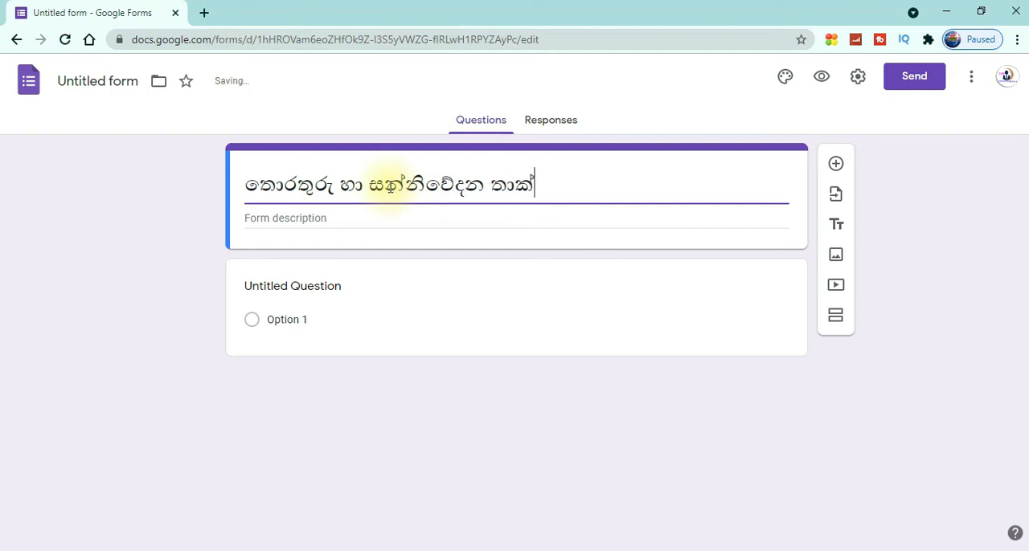
pyautogui.write('ෂණය')
# Enter the form description "සියළුම ප්‍රශ්න සඳහා පිළිතුරු සපයන්න"
pyautogui.click(329, 218)
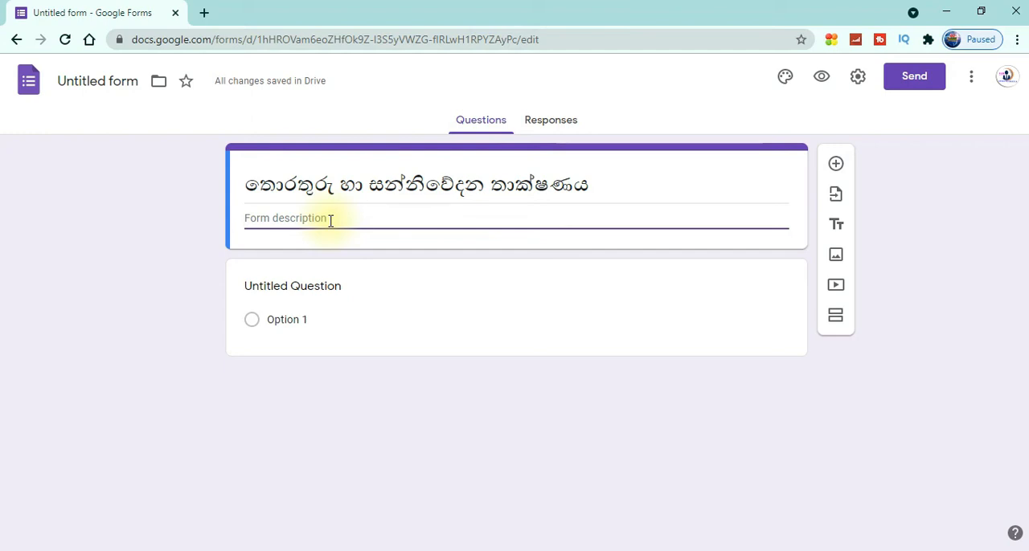
pyautogui.write('ස')
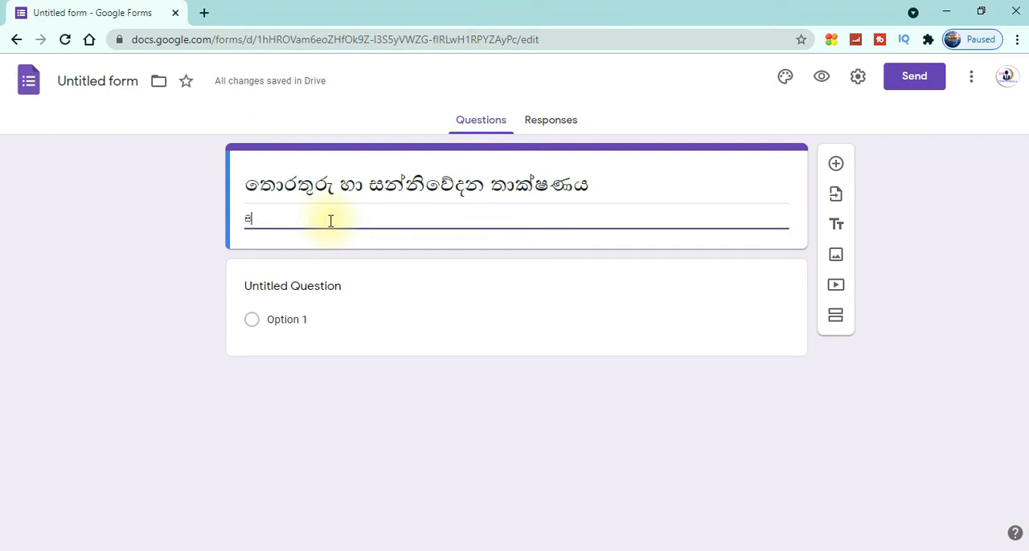
pyautogui.write('ියළුම')
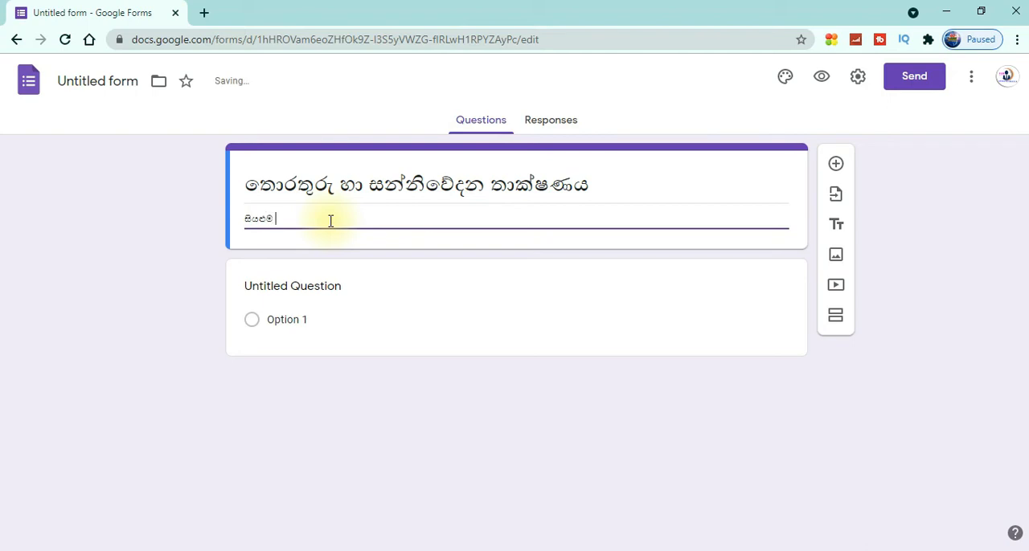
pyautogui.write(' සශ්න සඳහා පිළිතුරු සපයන්න')
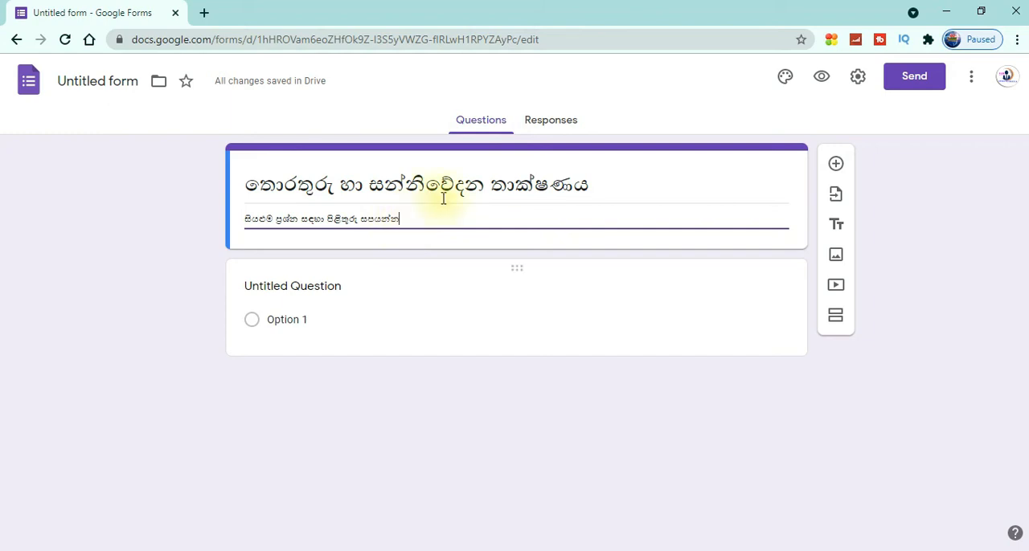
# Choose Multiple choice as the question type for the untitled first question
pyautogui.click(338, 289)
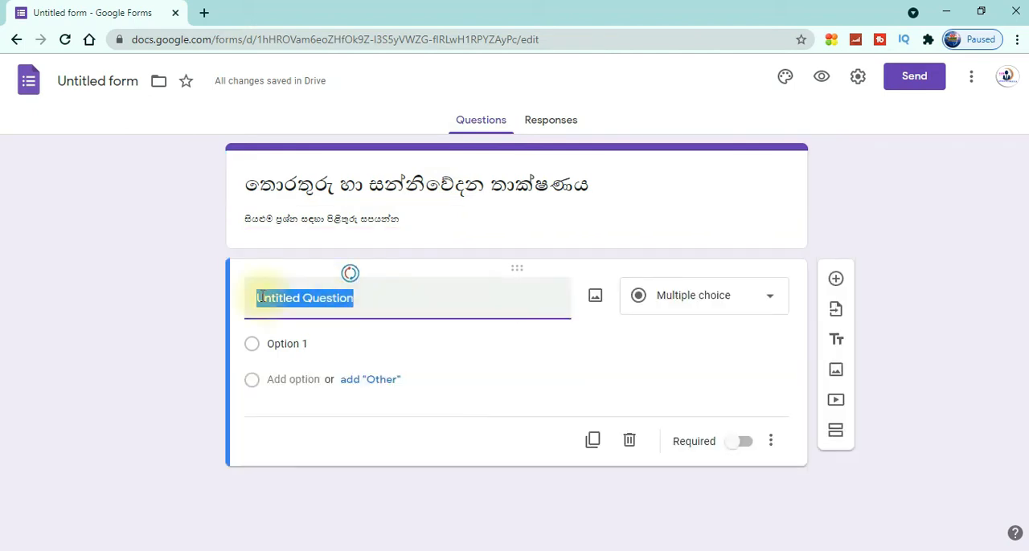
pyautogui.click(363, 301)
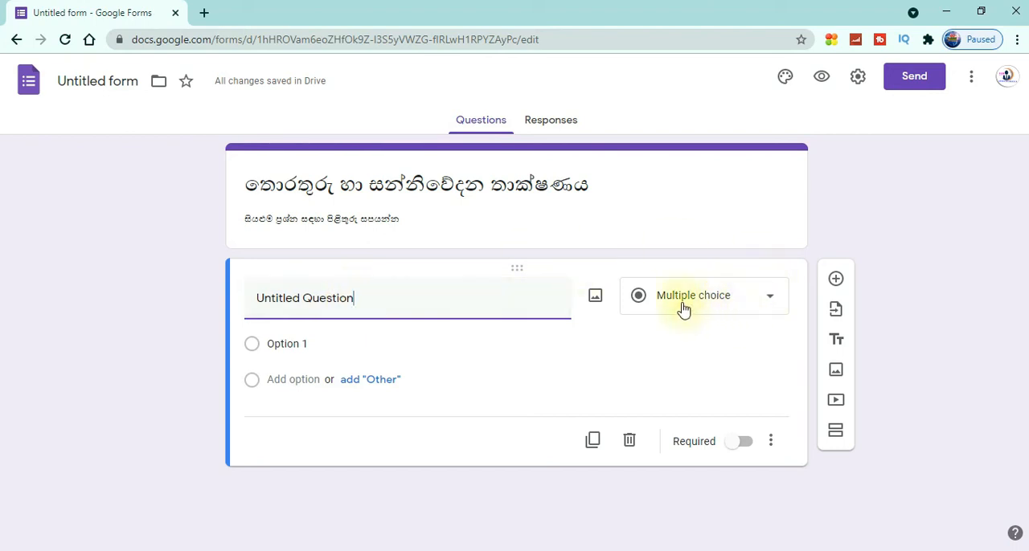
pyautogui.click(766, 298)
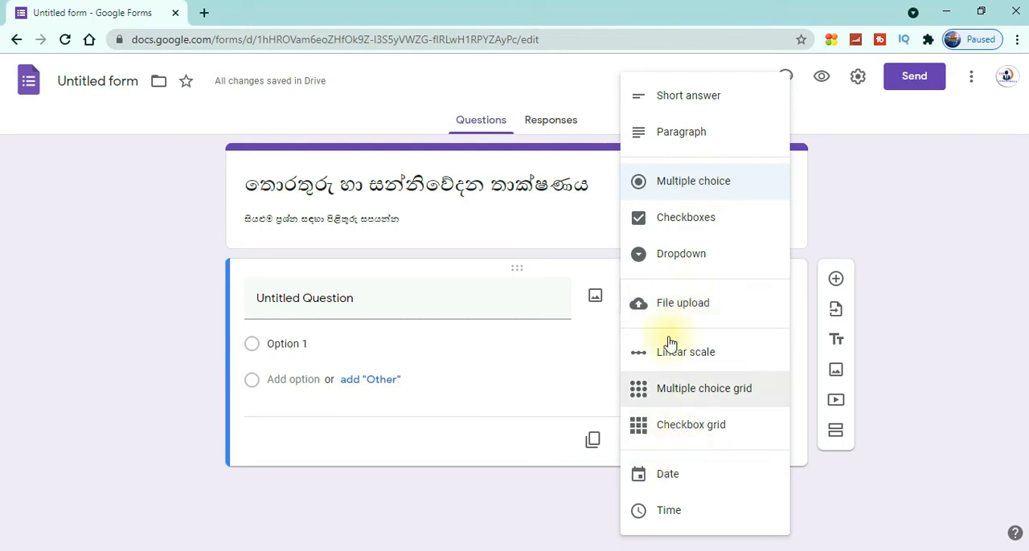
pyautogui.click(696, 188)
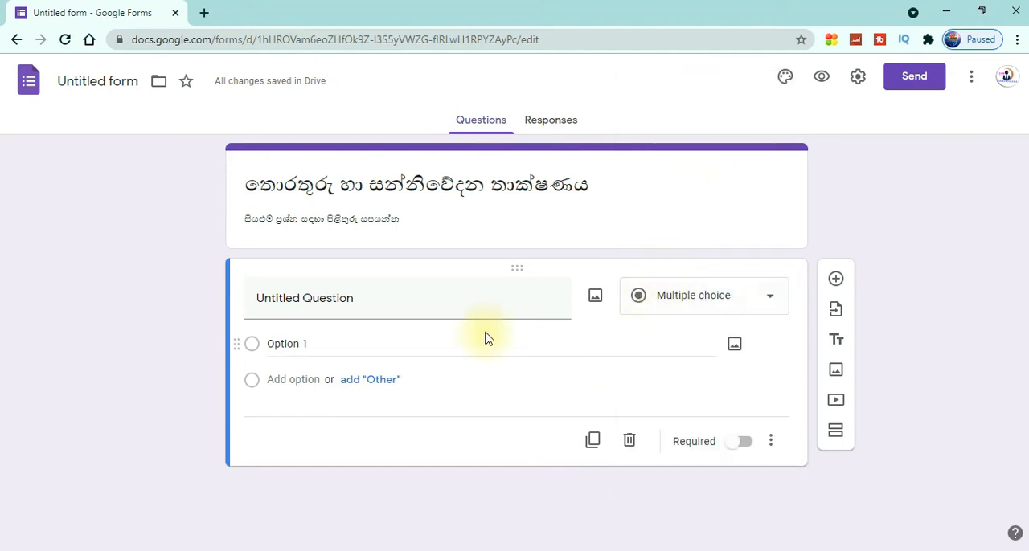
# Replace the first question's placeholder text with "ආදාන උපක්‍රමය තෝරන්න"
pyautogui.click(359, 300)
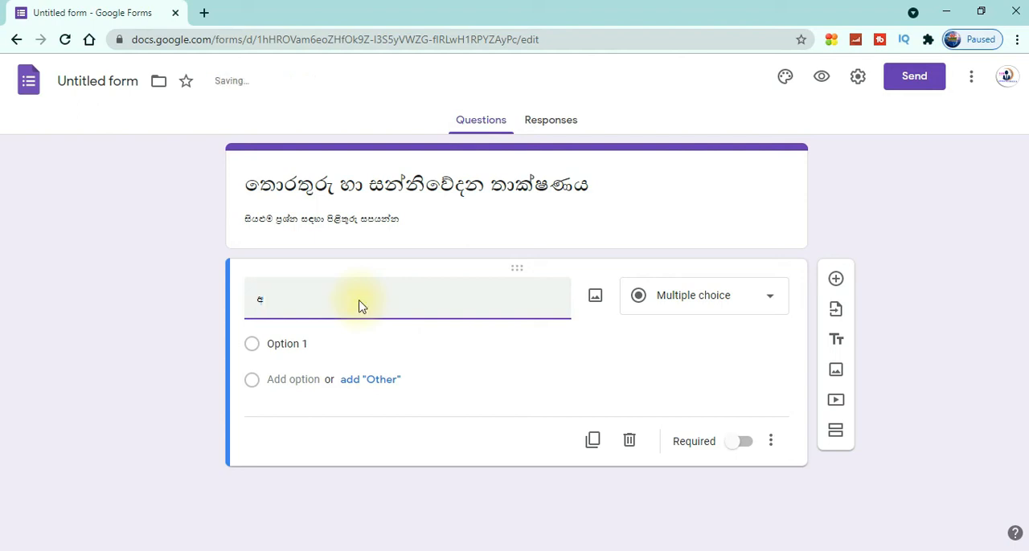
pyautogui.write('ාදා')
pyautogui.write('න උපක')
pyautogui.write('්\u200dරමය')
pyautogui.write(' තෝරන්න')
pyautogui.click(357, 300)
pyautogui.click(389, 300)
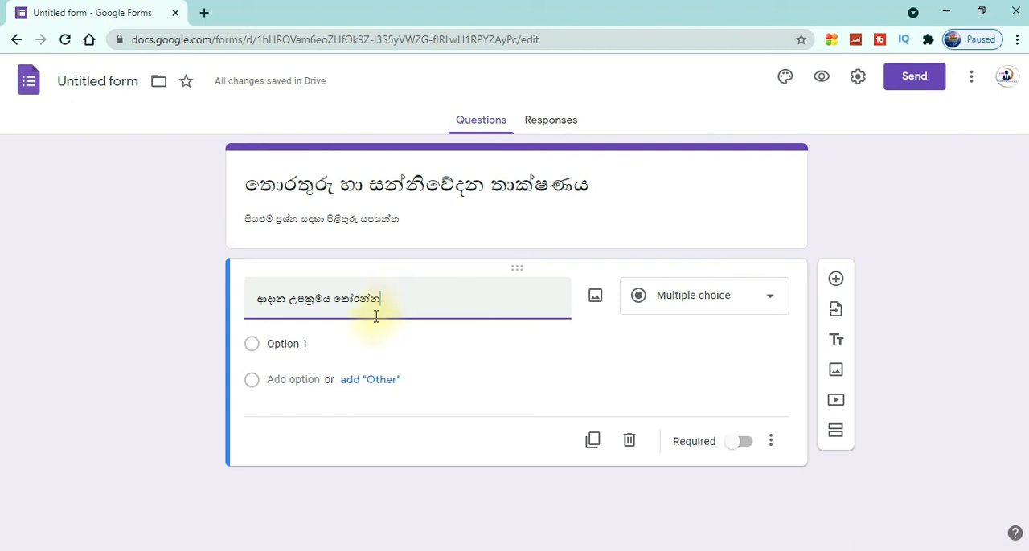
# Set the question's first answer option to "ස්පිකර්"
pyautogui.click(271, 346)
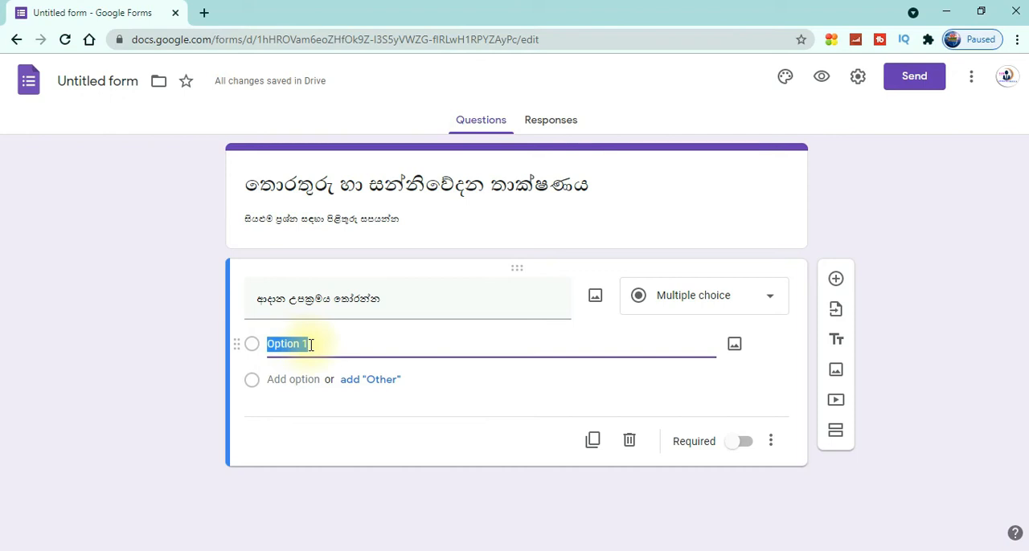
pyautogui.write('සක')
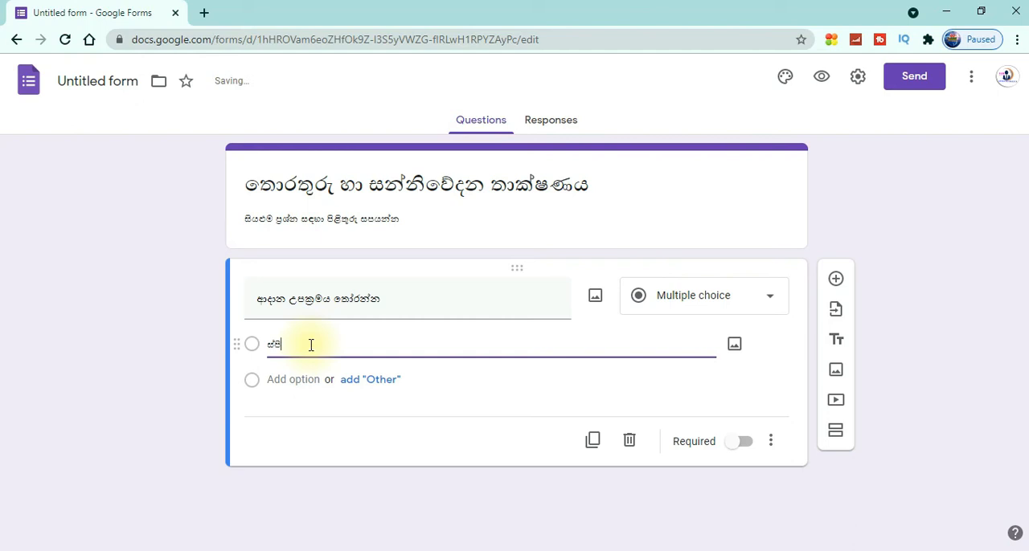
pyautogui.write('කර්')
# Add a second answer option reading "මුද්‍රණ යන්ත්‍රය"
pyautogui.click(289, 379)
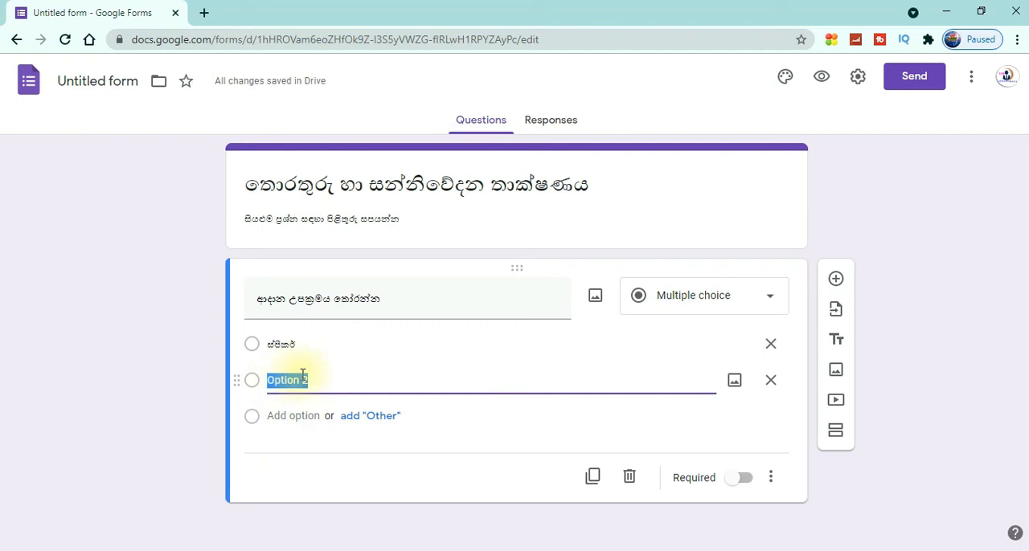
pyautogui.write('ෙ')
pyautogui.write('ස')
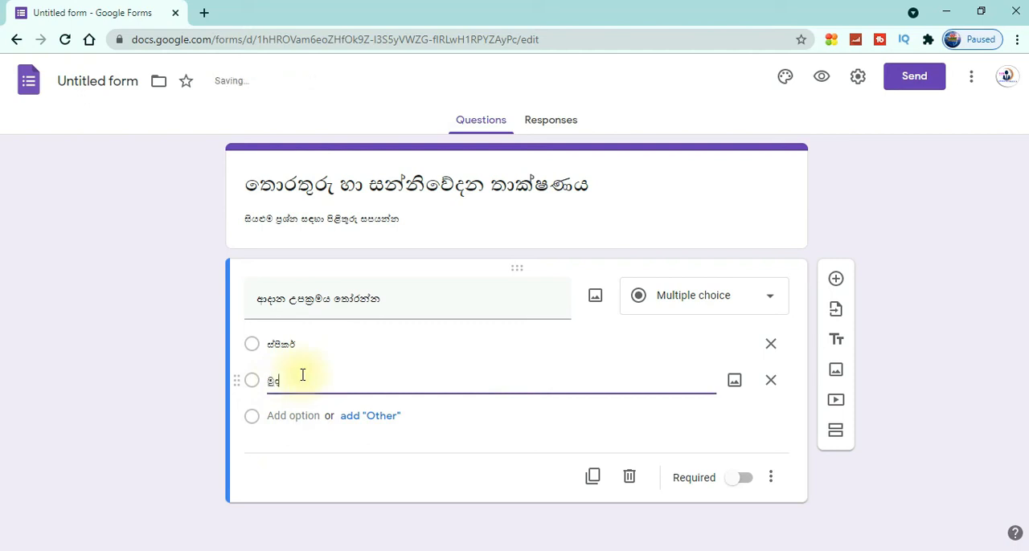
pyautogui.write('්\u200dරණ යන්ත්\u200dරය')
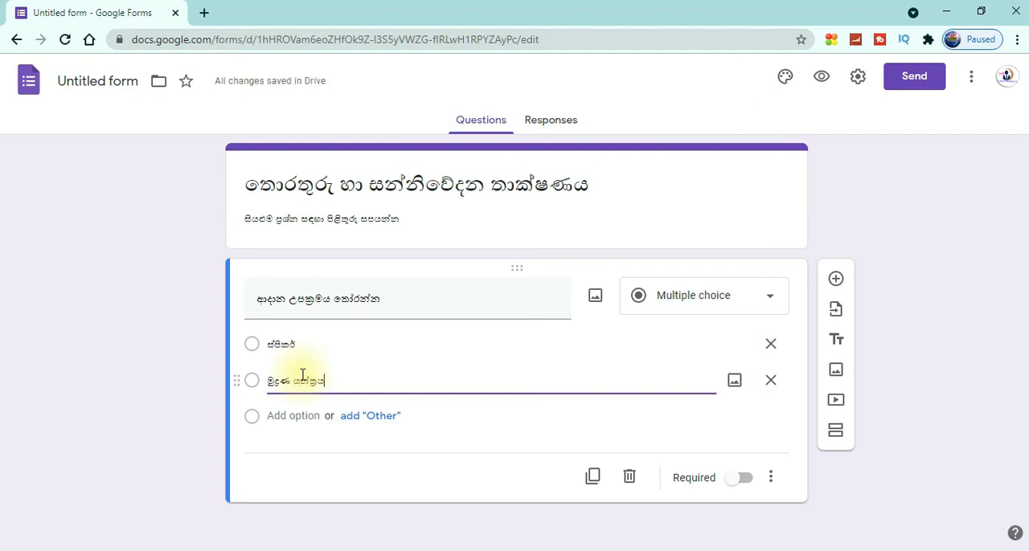
# Add a third answer option reading "සන්දර්ශකය"
pyautogui.click(288, 418)
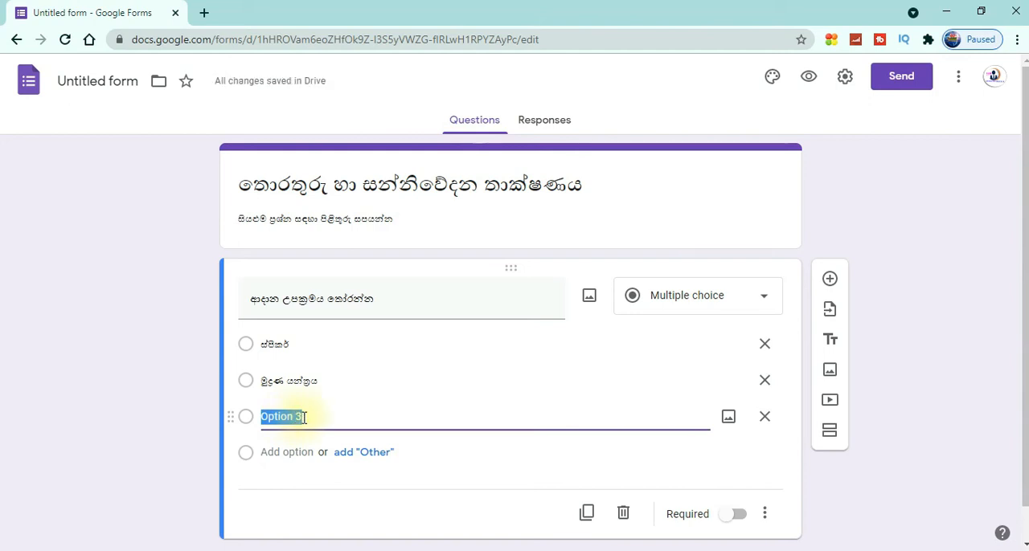
pyautogui.write('සත්')
pyautogui.write('දර්')
pyautogui.write('ශකය')
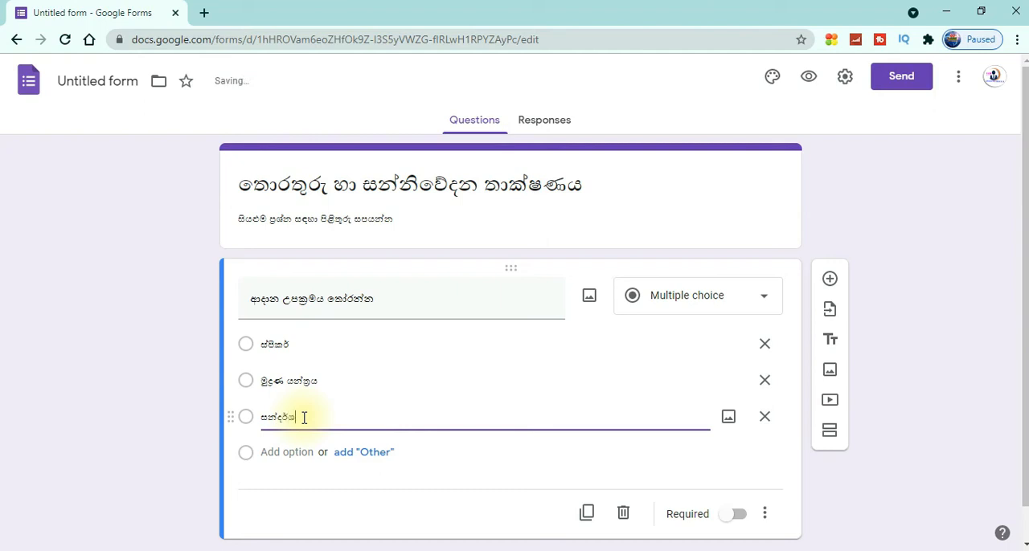
# Add a fourth answer option reading "යතුරුපුවරුව" and finish editing the option
pyautogui.click(272, 453)
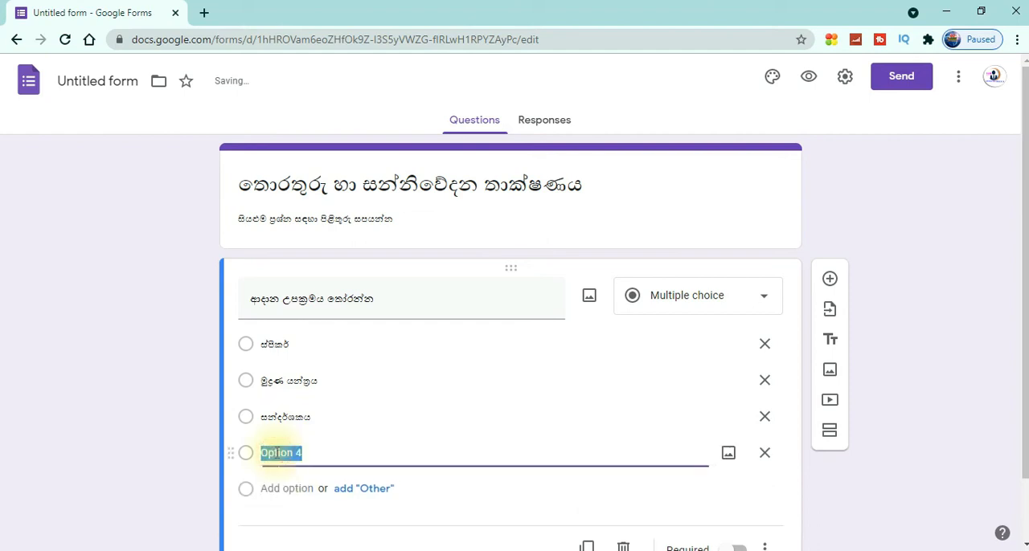
pyautogui.write('ය')
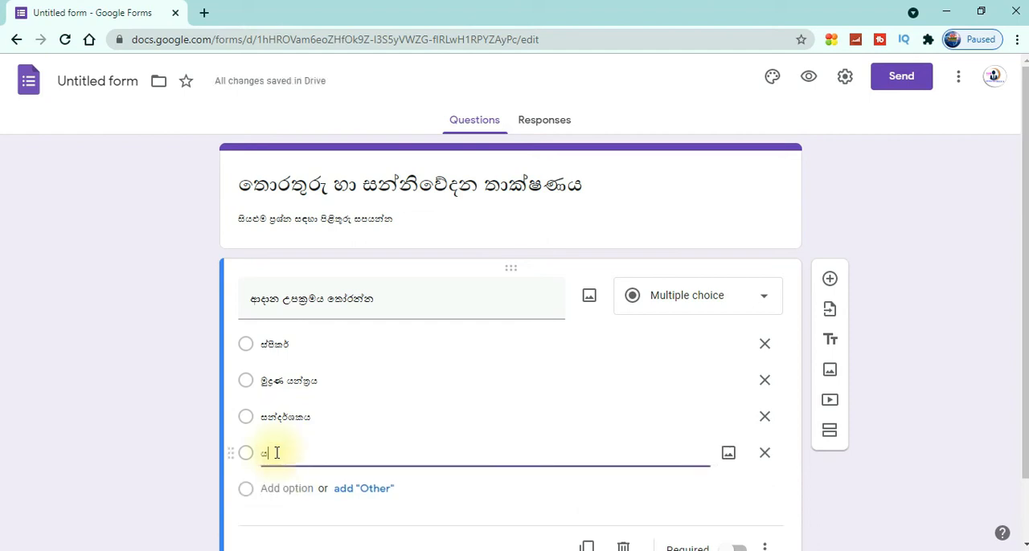
pyautogui.write('තුරු')
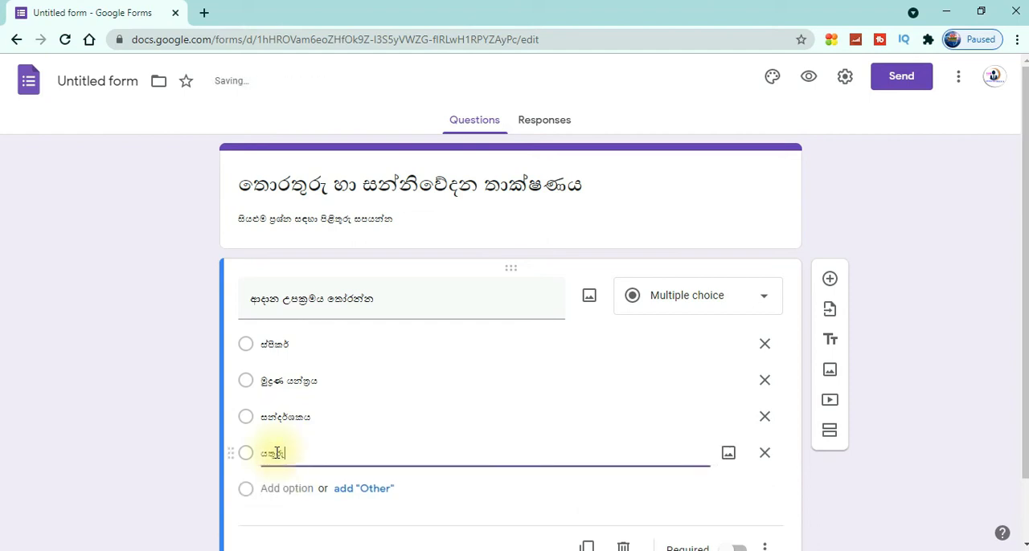
pyautogui.write('පුවරුව')
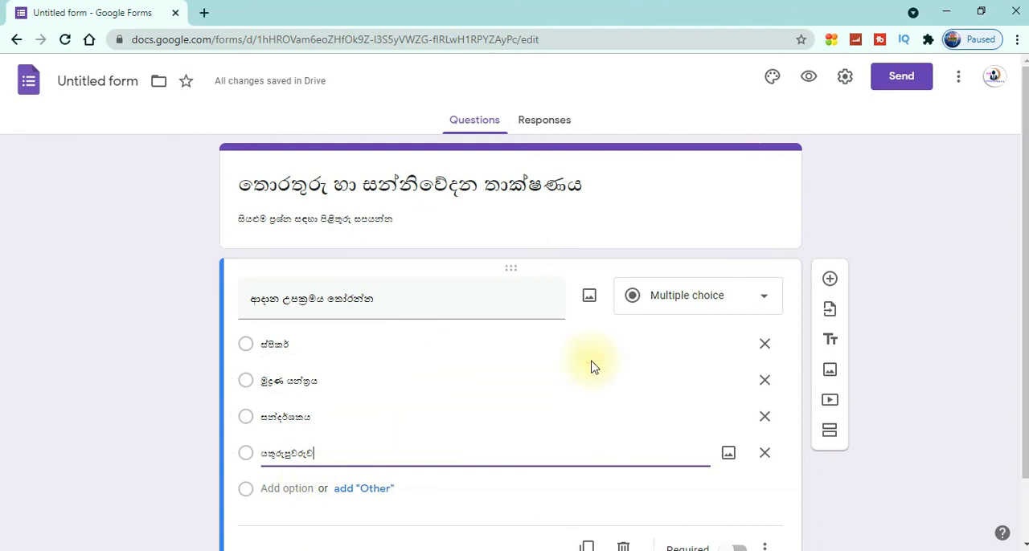
pyautogui.moveTo(1027, 273); pyautogui.dragTo(1021, 327)
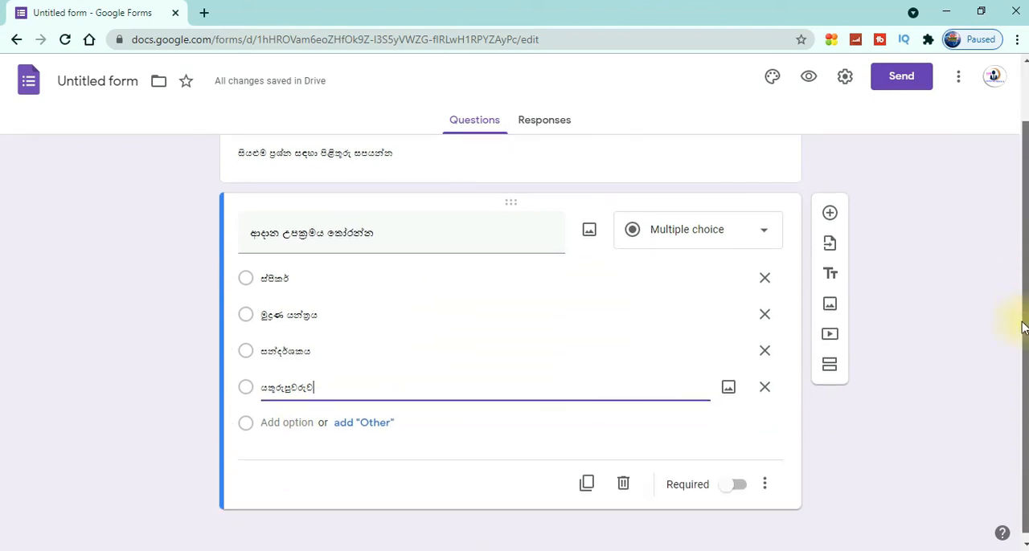
pyautogui.click(912, 402)
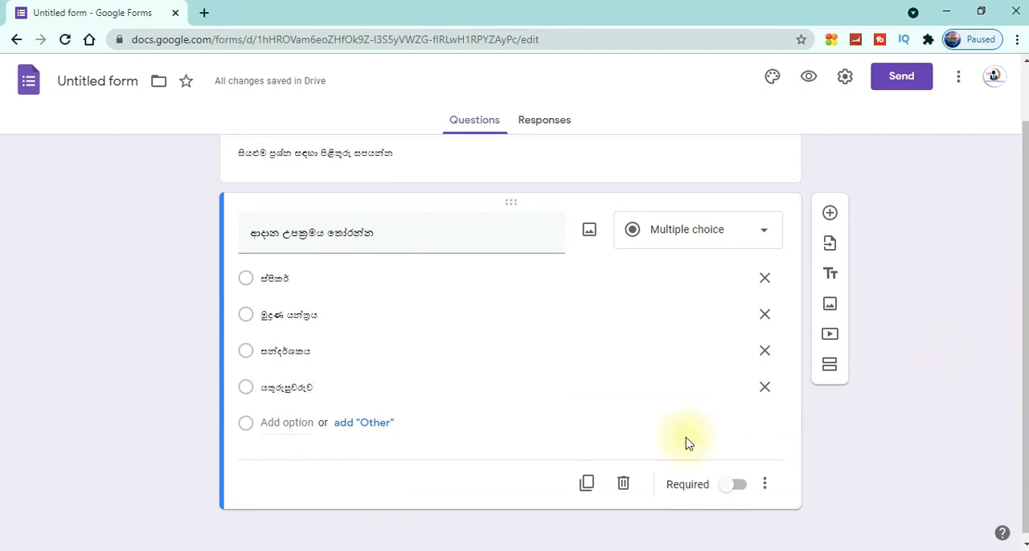
# Make the question "ආදාන උපක්‍රමය තෝරන්න" required
pyautogui.click(370, 359)
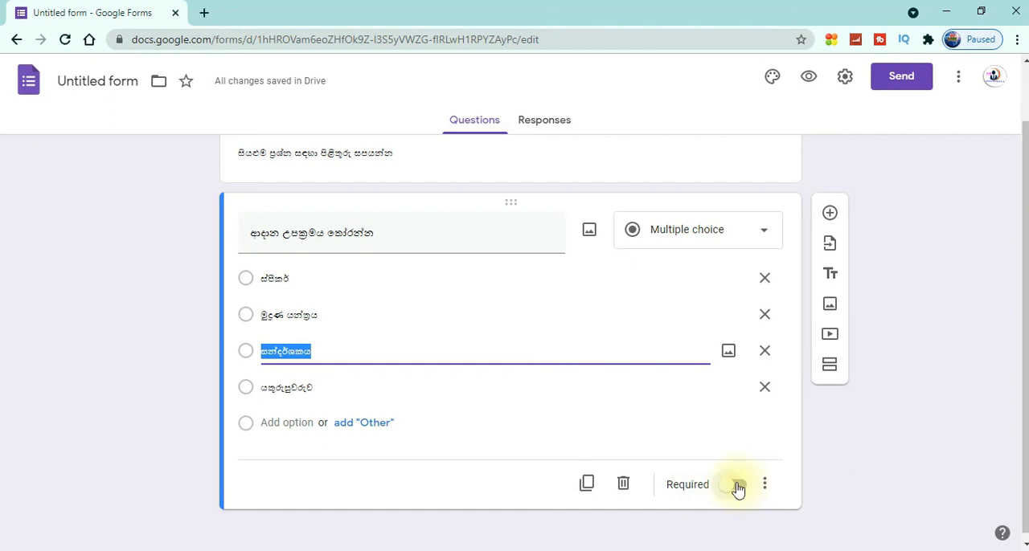
pyautogui.click(739, 487)
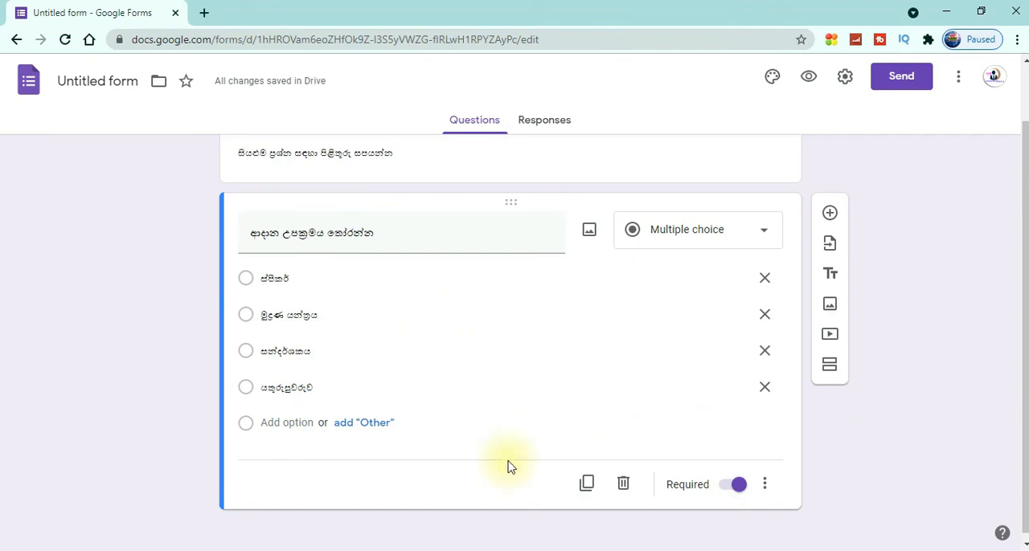
pyautogui.click(319, 489)
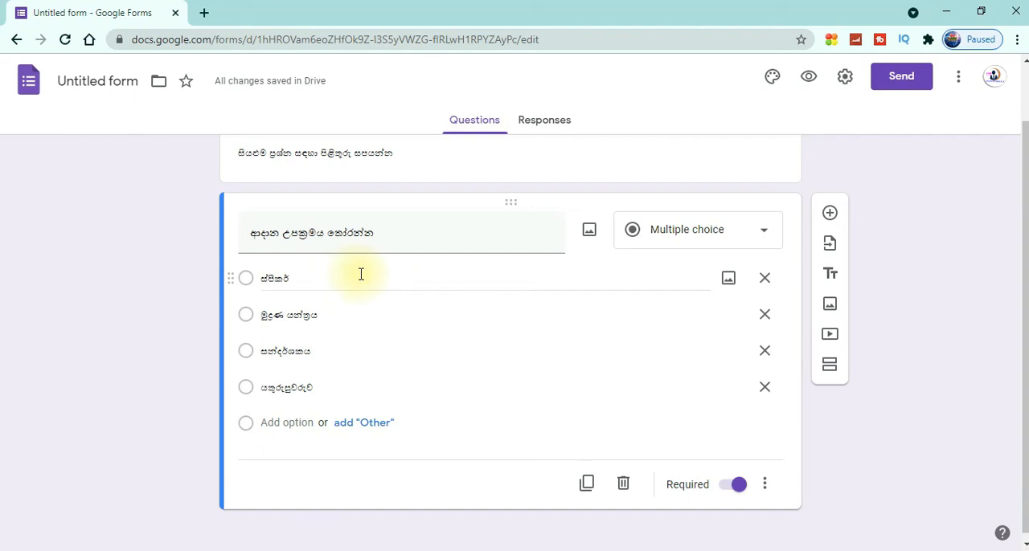
pyautogui.click(910, 473)
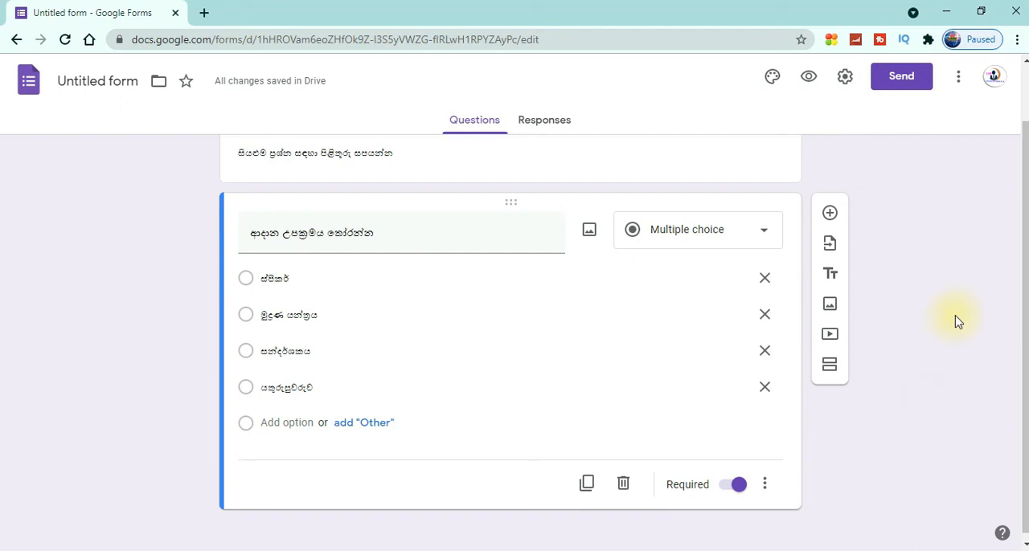
pyautogui.moveTo(1024, 341)
pyautogui.mouseDown()
pyautogui.moveTo(1019, 257)
pyautogui.moveTo(1019, 360)
pyautogui.mouseUp()
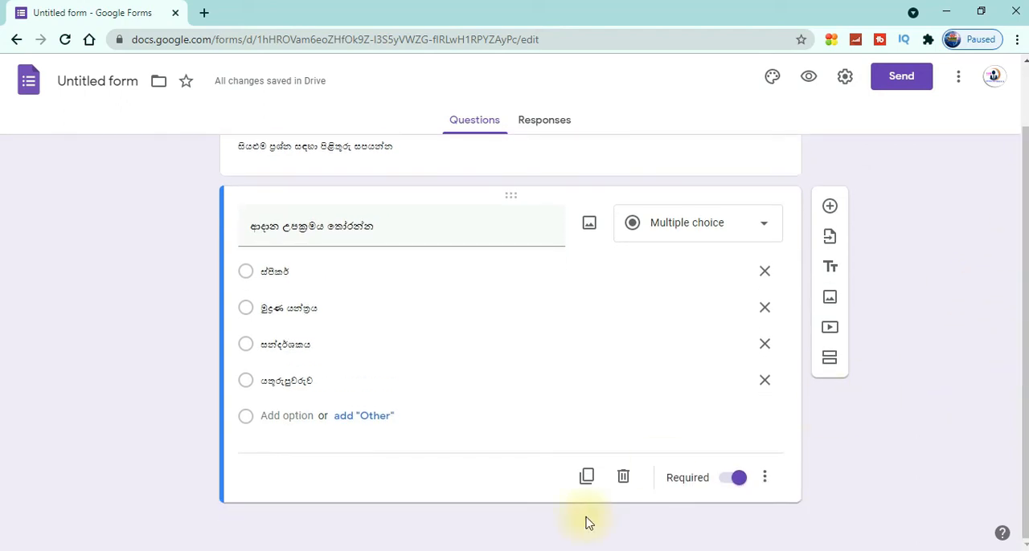
pyautogui.click(765, 479)
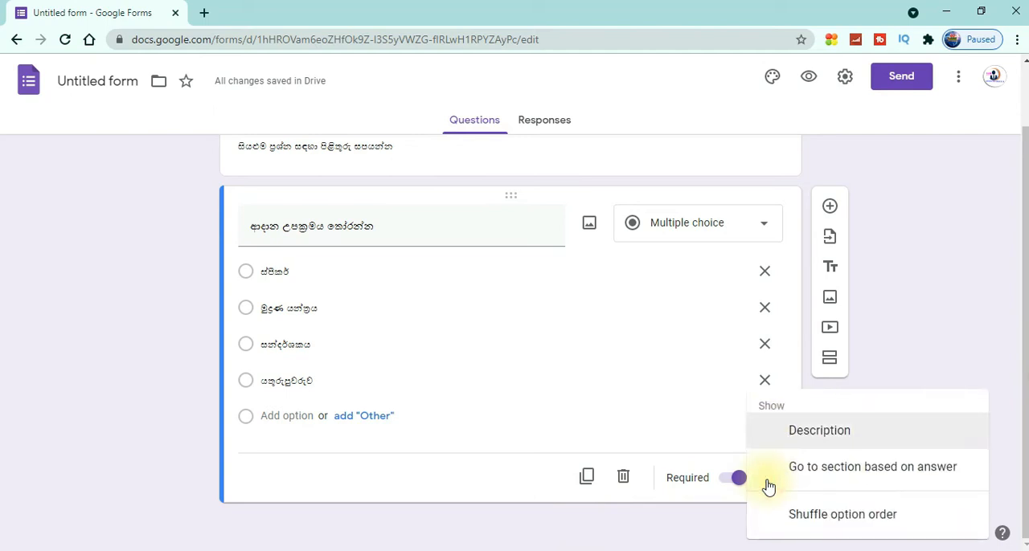
pyautogui.click(935, 304)
pyautogui.click(273, 474)
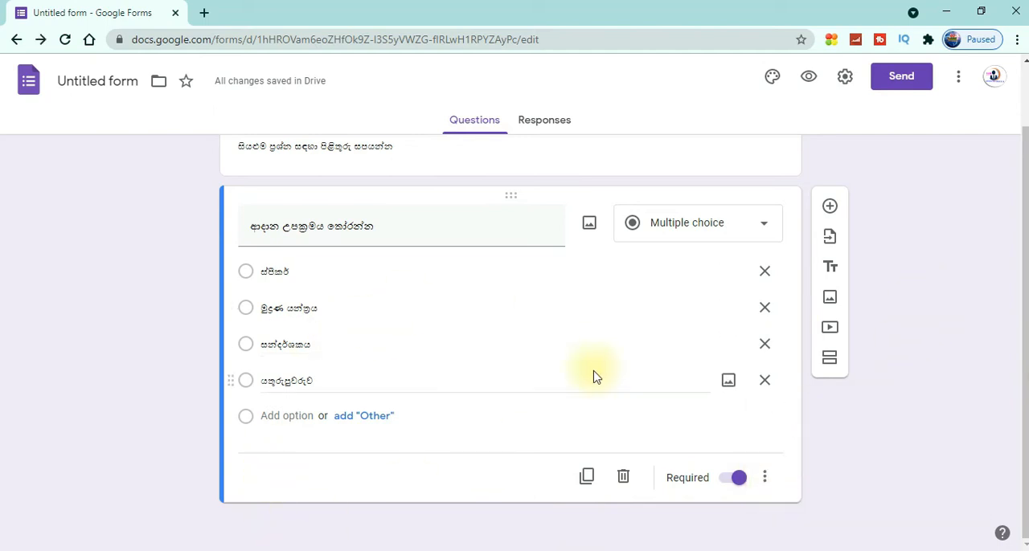
pyautogui.scroll(3, 1025, 201)
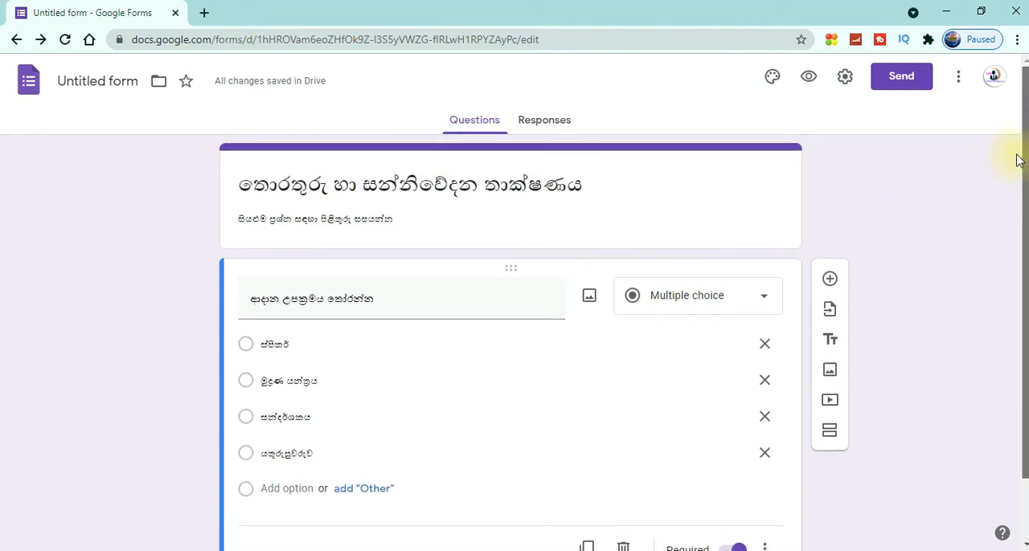
# Add a new blank multiple-choice question below the first one and make it required
pyautogui.scroll(-1, 1018, 193)
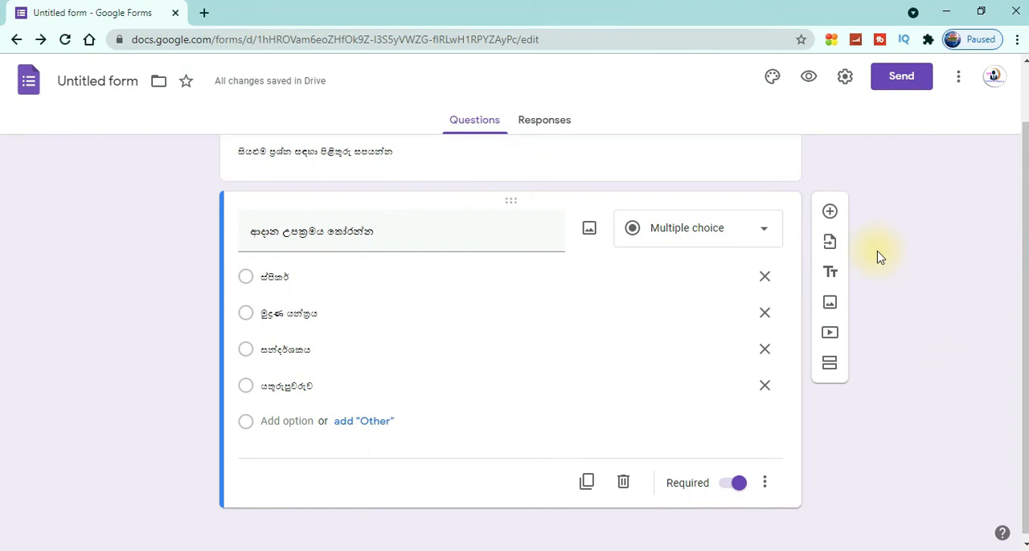
pyautogui.click(829, 213)
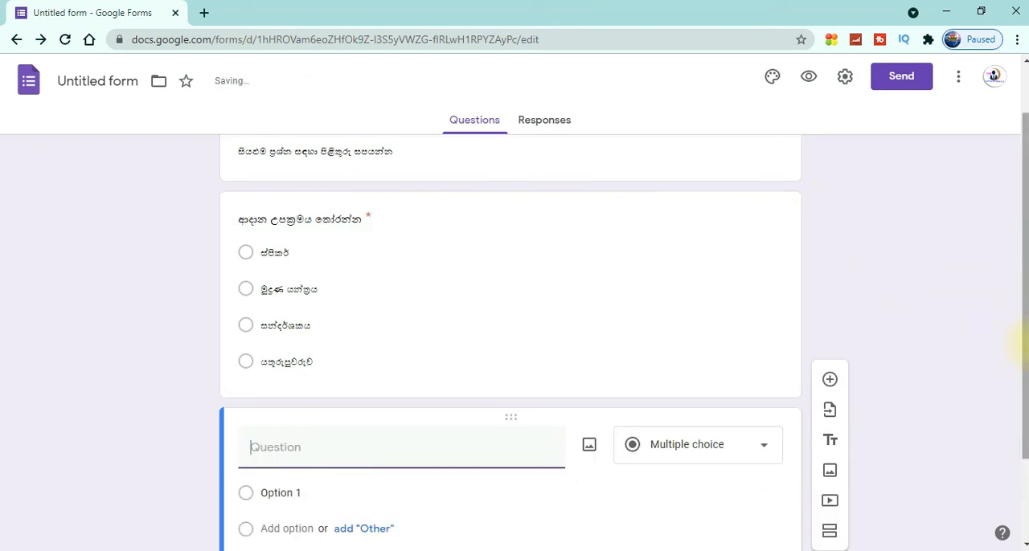
pyautogui.click(1022, 306)
pyautogui.moveTo(1023, 305); pyautogui.dragTo(1018, 380)
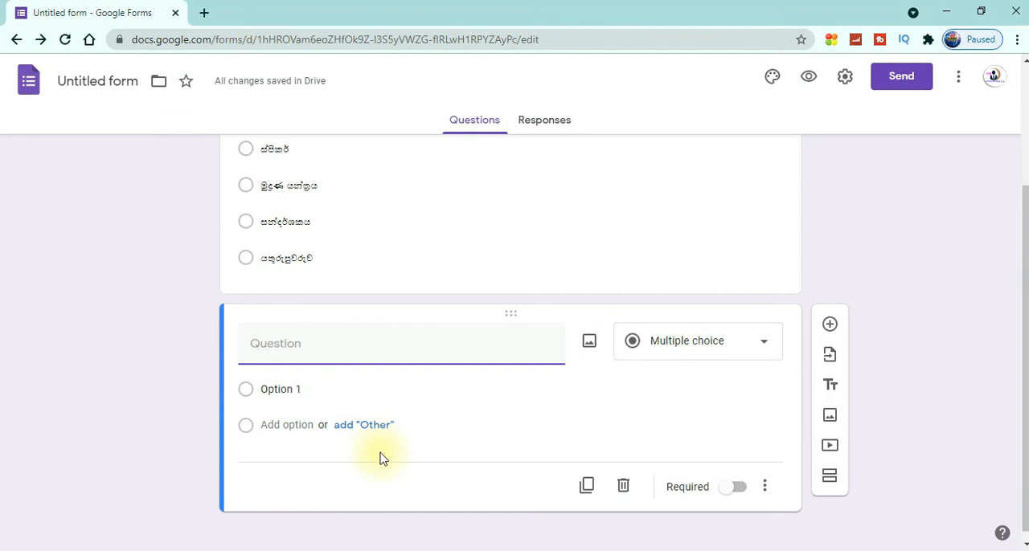
pyautogui.click(727, 492)
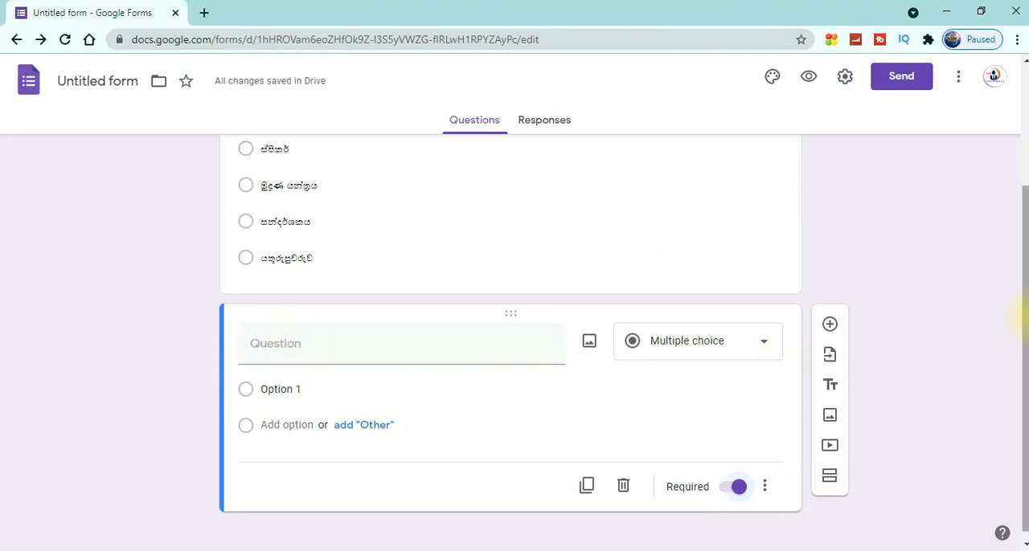
# Return to the first question, "ආදාන උපක්‍රමය තෝරන්න", and open it for editing
pyautogui.scroll(2, 1002, 253)
pyautogui.click(521, 327)
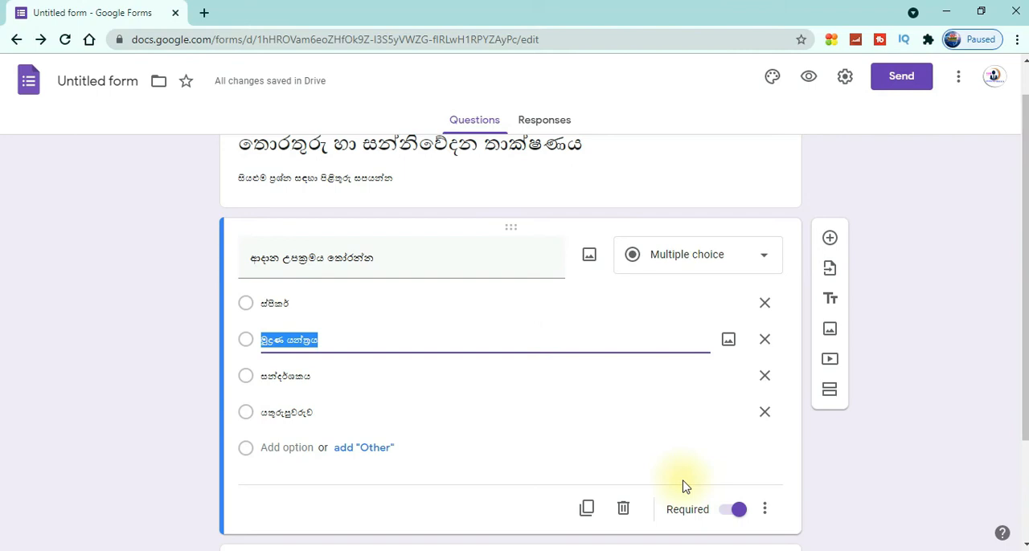
pyautogui.moveTo(1024, 264); pyautogui.dragTo(1022, 254)
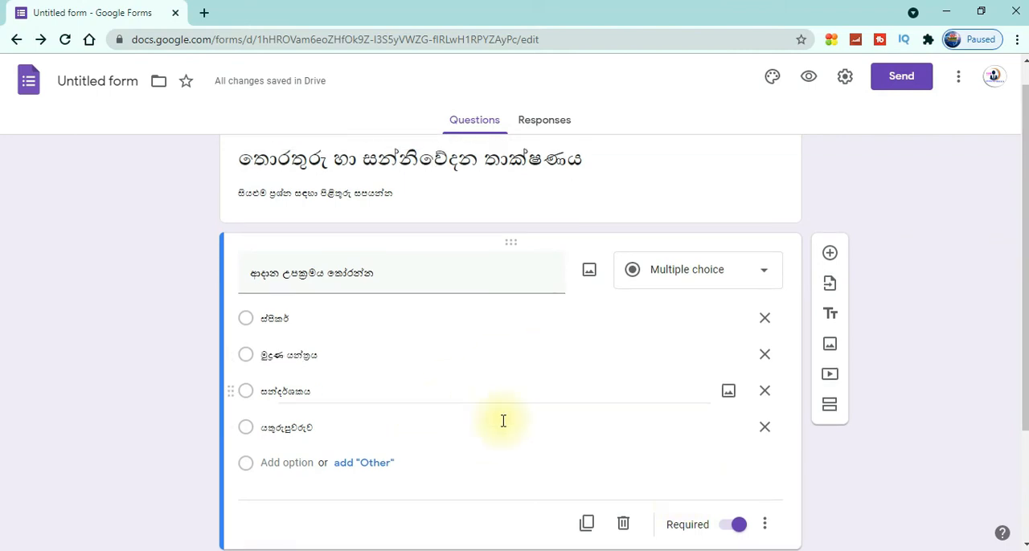
pyautogui.moveTo(1023, 384); pyautogui.dragTo(1024, 416)
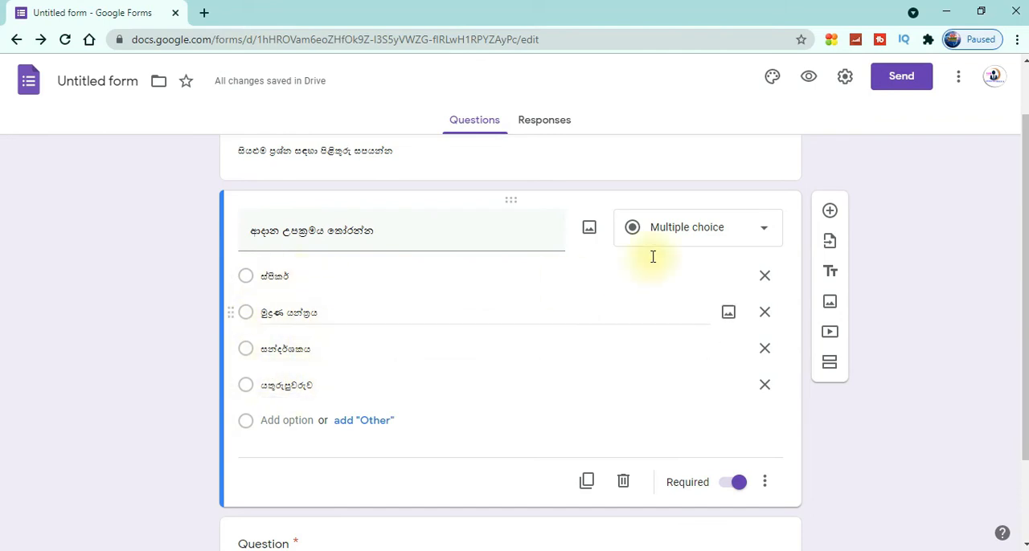
# Turn the form into a quiz in its settings and save the change
pyautogui.click(846, 85)
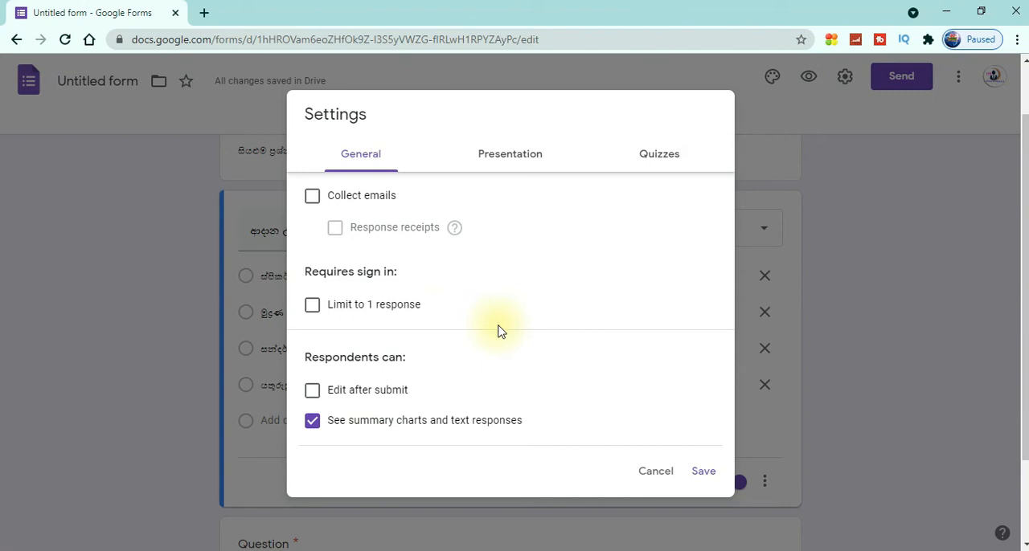
pyautogui.click(663, 161)
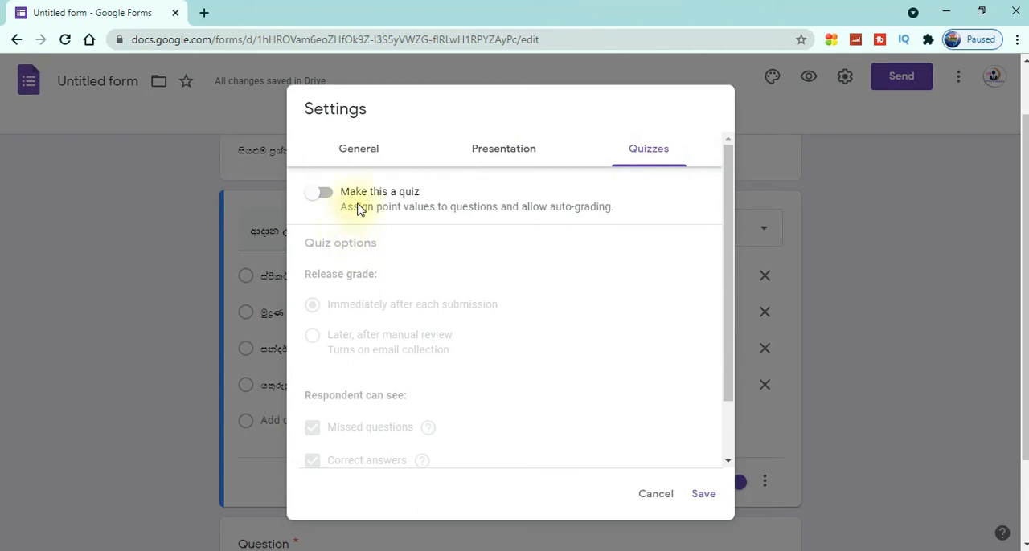
pyautogui.click(321, 200)
pyautogui.click(323, 197)
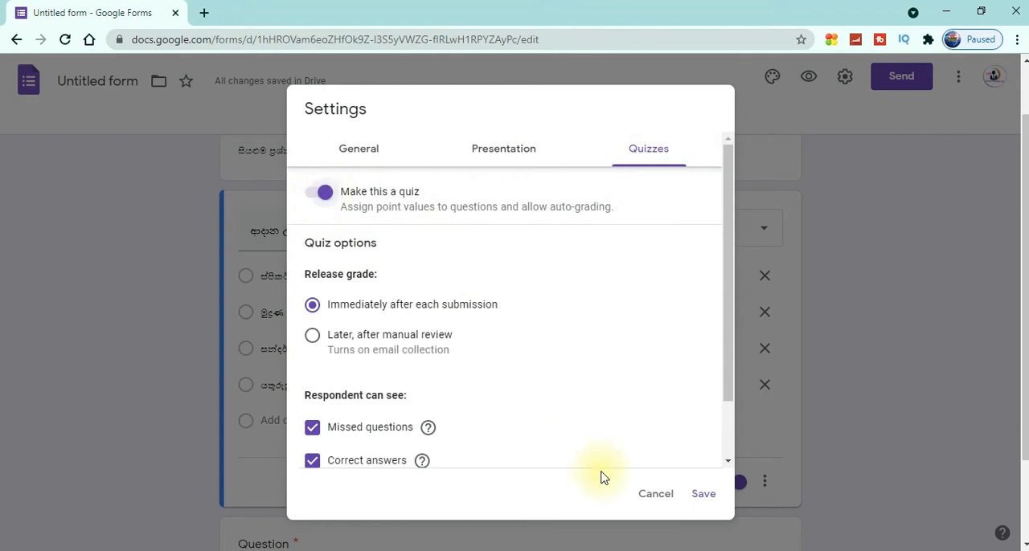
pyautogui.click(702, 496)
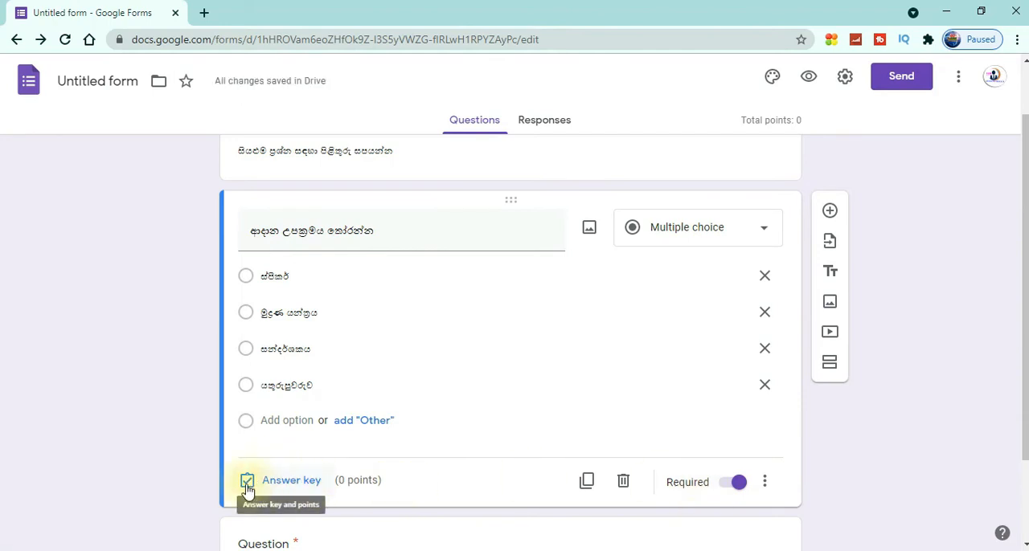
# In the first question's answer key, mark "යතුරුපුවරුව" as correct and set its value to 1 point
pyautogui.click(292, 485)
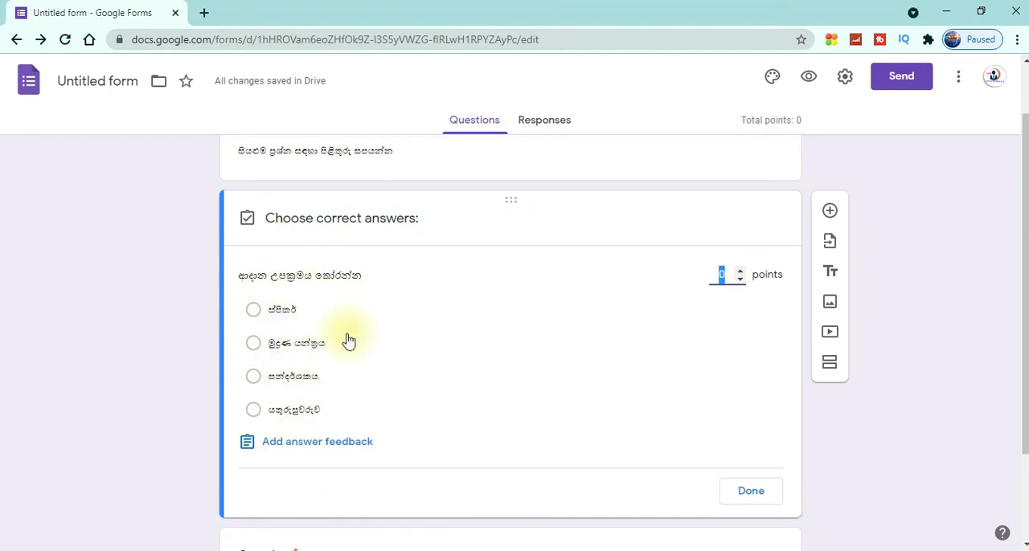
pyautogui.click(253, 412)
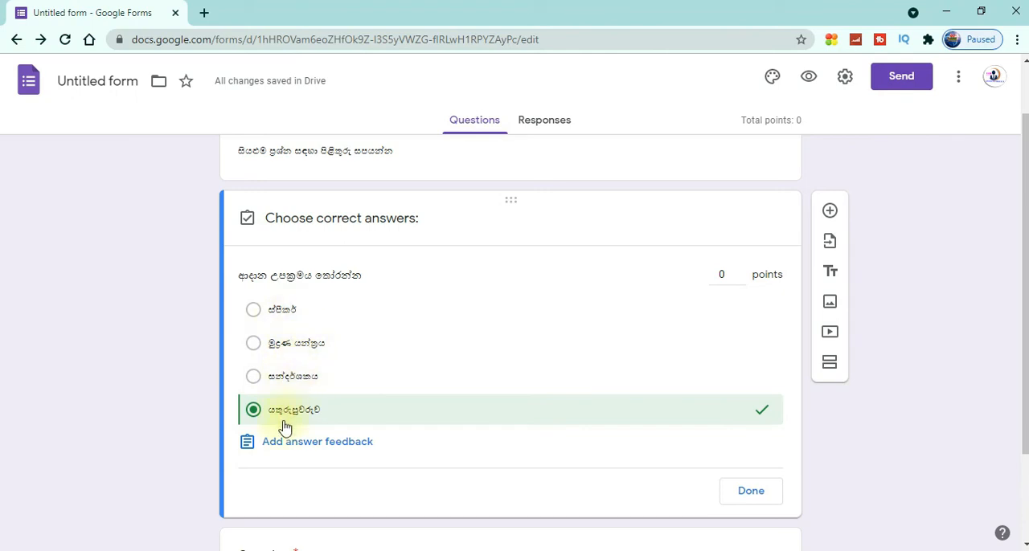
pyautogui.click(741, 272)
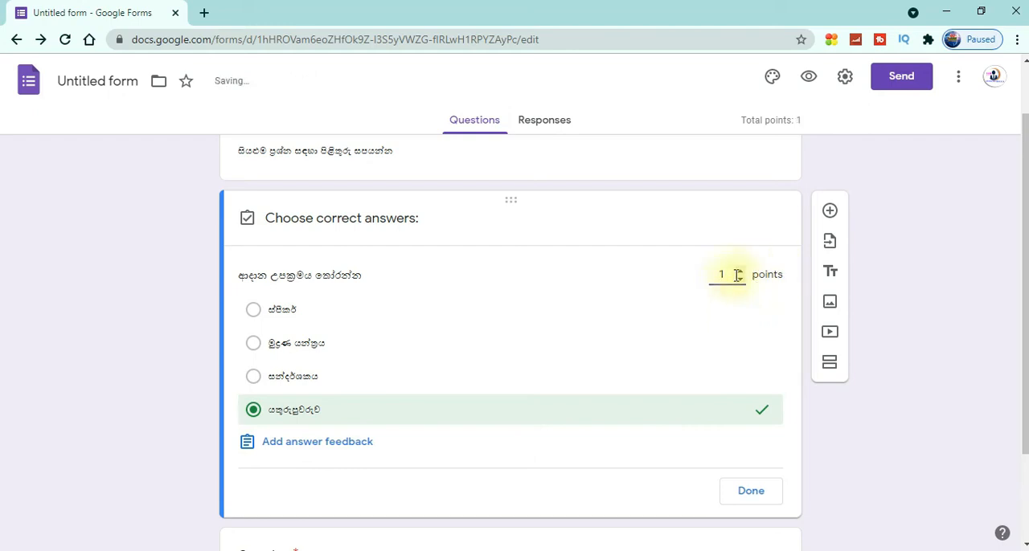
pyautogui.click(746, 494)
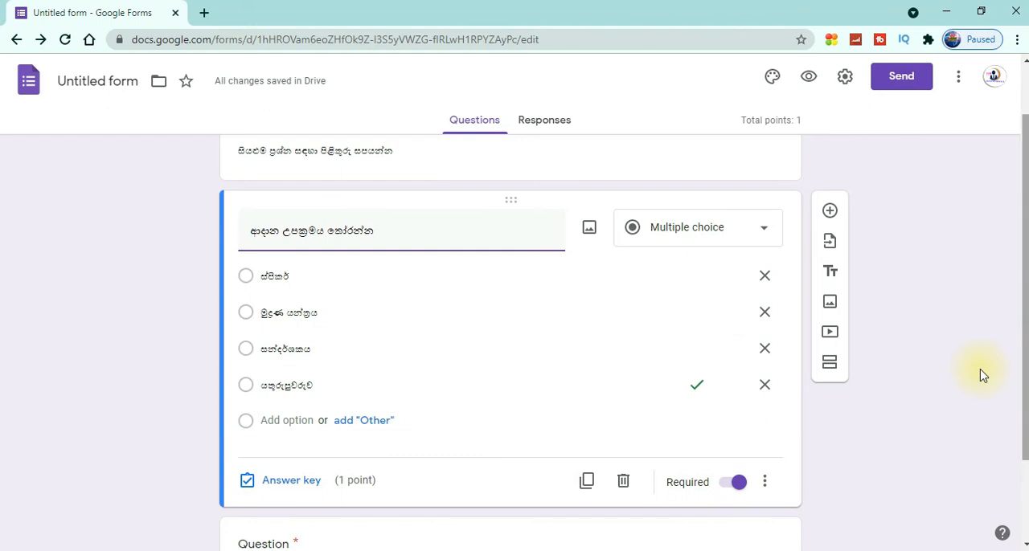
# Insert the image file "images (3)" from the Grade 07 folder into the first question
pyautogui.scroll(-1, 1017, 307)
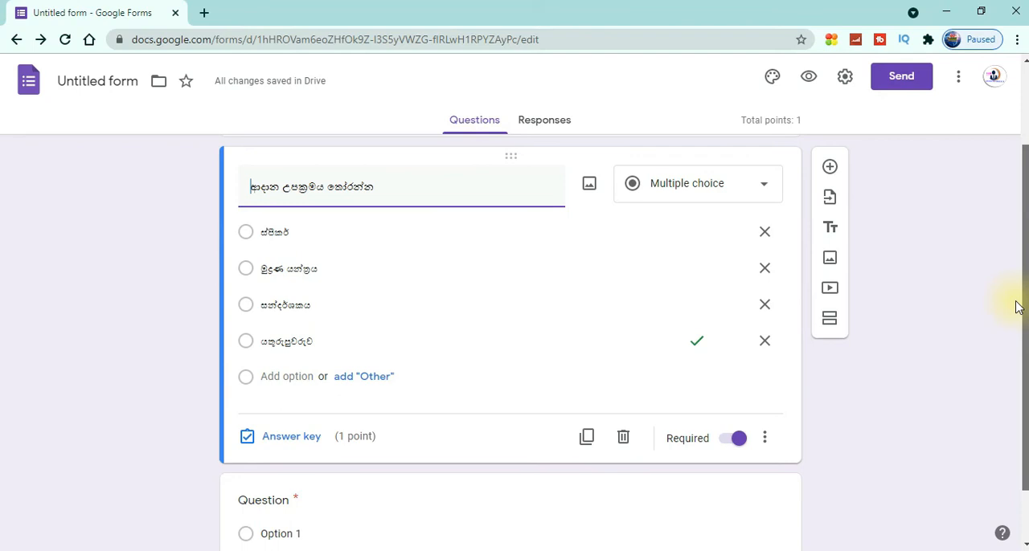
pyautogui.scroll(1, 1017, 307)
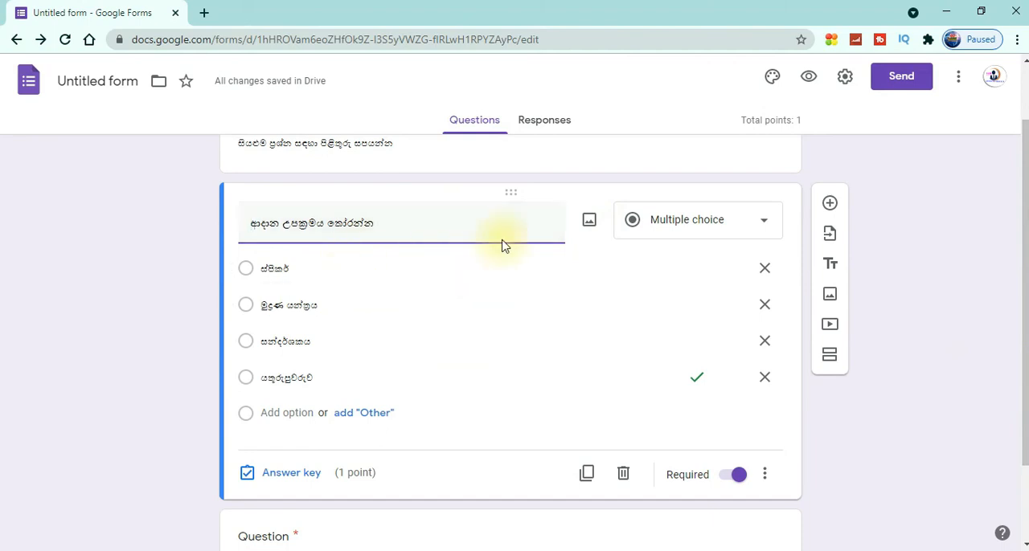
pyautogui.click(589, 223)
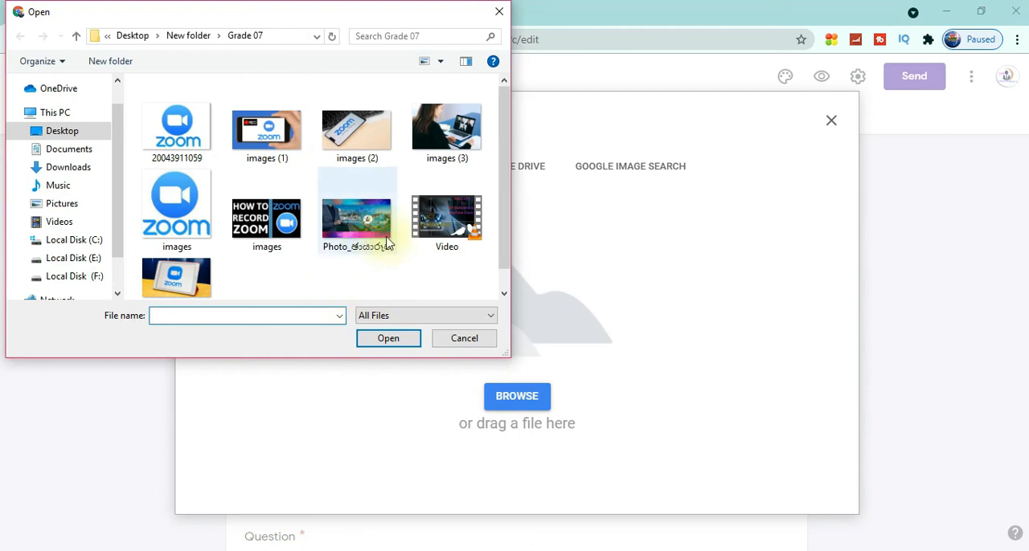
pyautogui.click(453, 138)
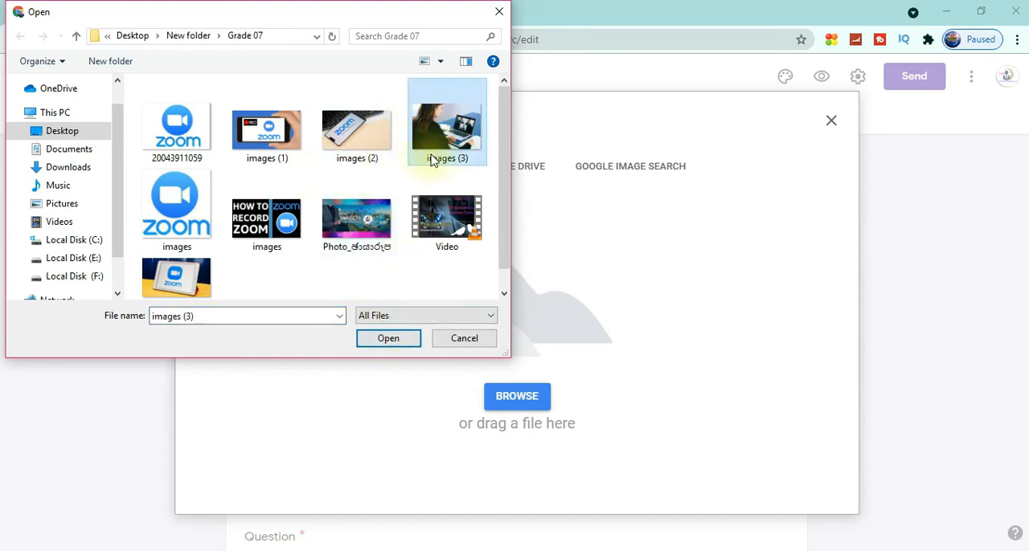
pyautogui.click(383, 339)
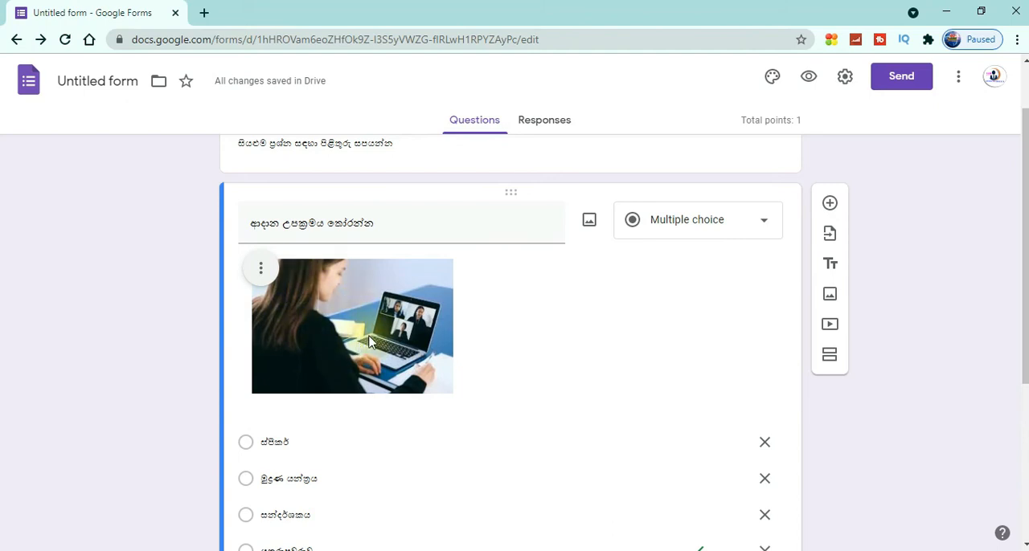
# Remove the inserted image from the first question
pyautogui.tripleClick(375, 223)
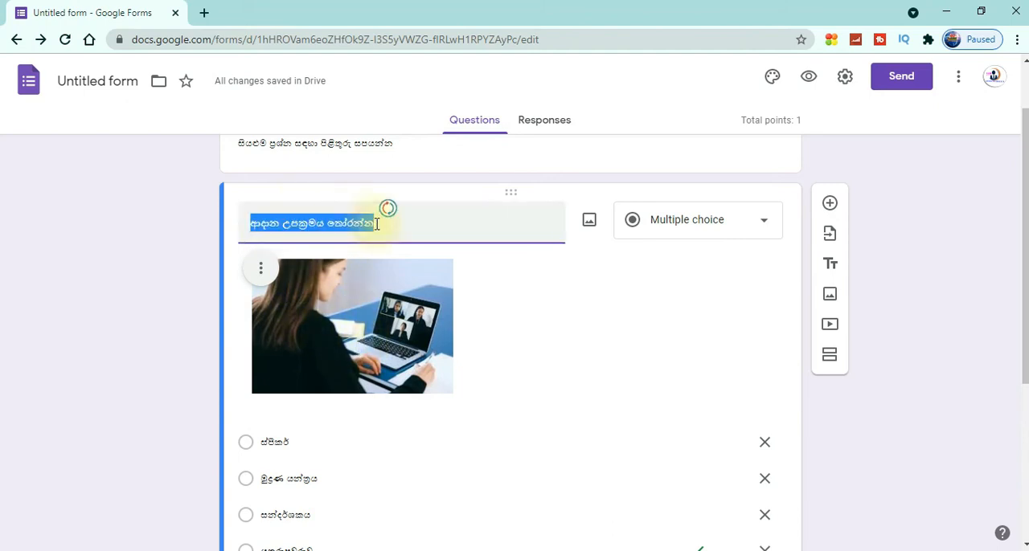
pyautogui.click(376, 224)
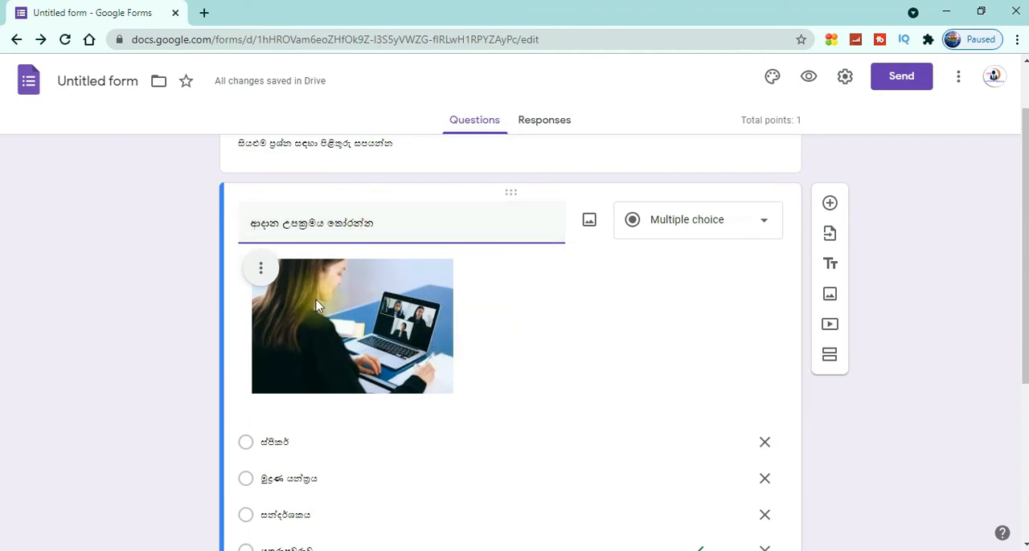
pyautogui.click(262, 270)
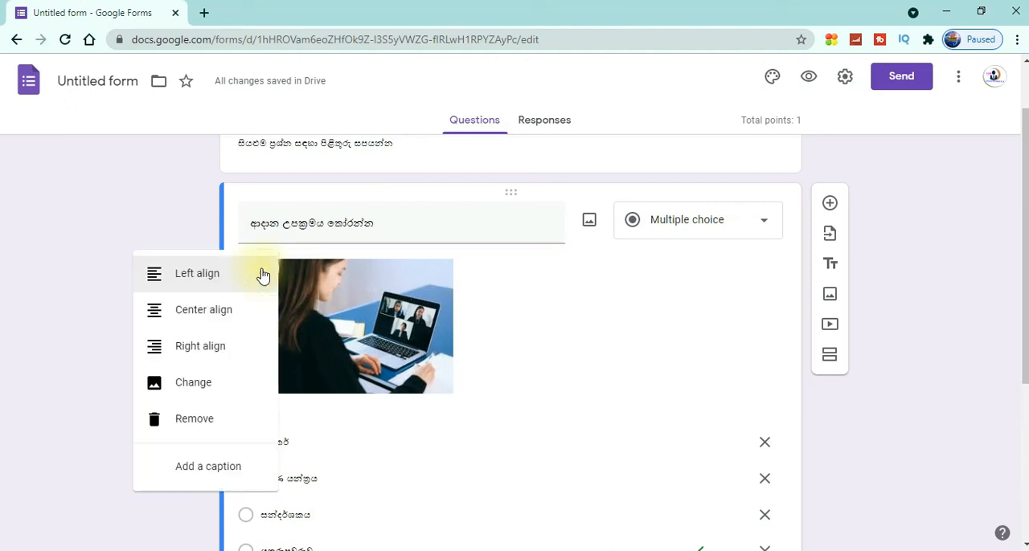
pyautogui.click(186, 426)
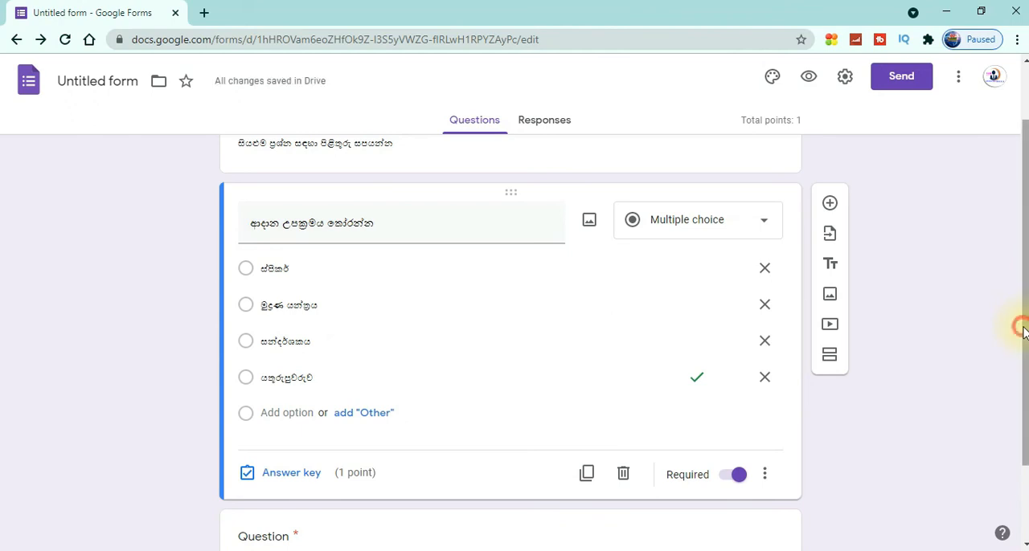
# Preview the form and try to submit it without answering the required questions
pyautogui.moveTo(1023, 333)
pyautogui.mouseDown()
pyautogui.moveTo(1024, 349)
pyautogui.moveTo(1024, 298)
pyautogui.moveTo(1025, 346)
pyautogui.moveTo(1025, 322)
pyautogui.moveTo(1013, 349)
pyautogui.mouseUp()
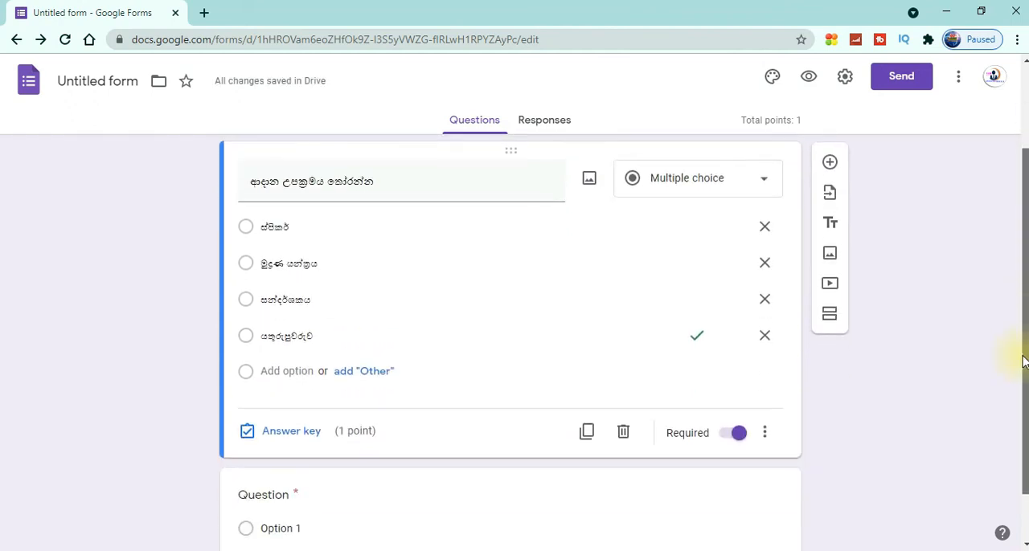
pyautogui.click(807, 82)
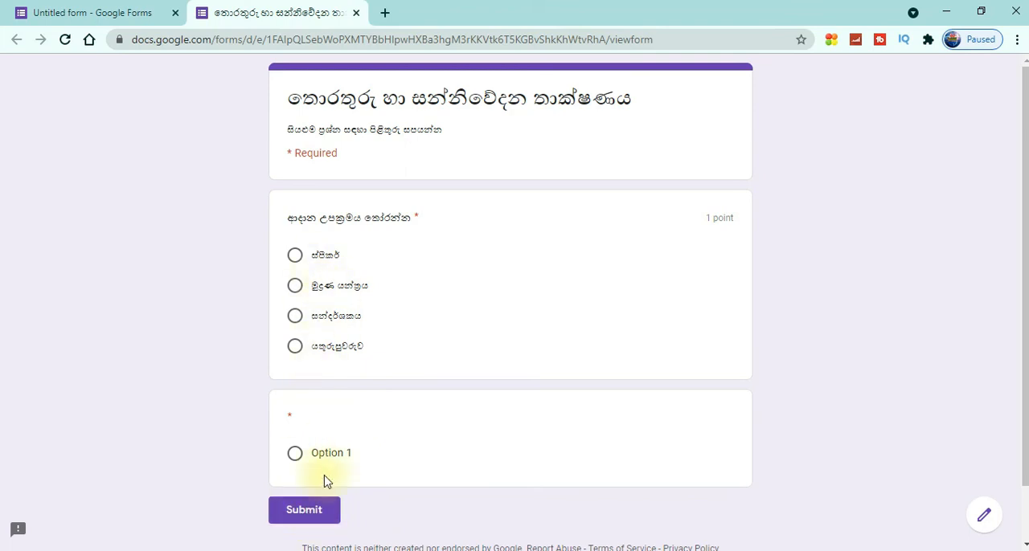
pyautogui.click(304, 510)
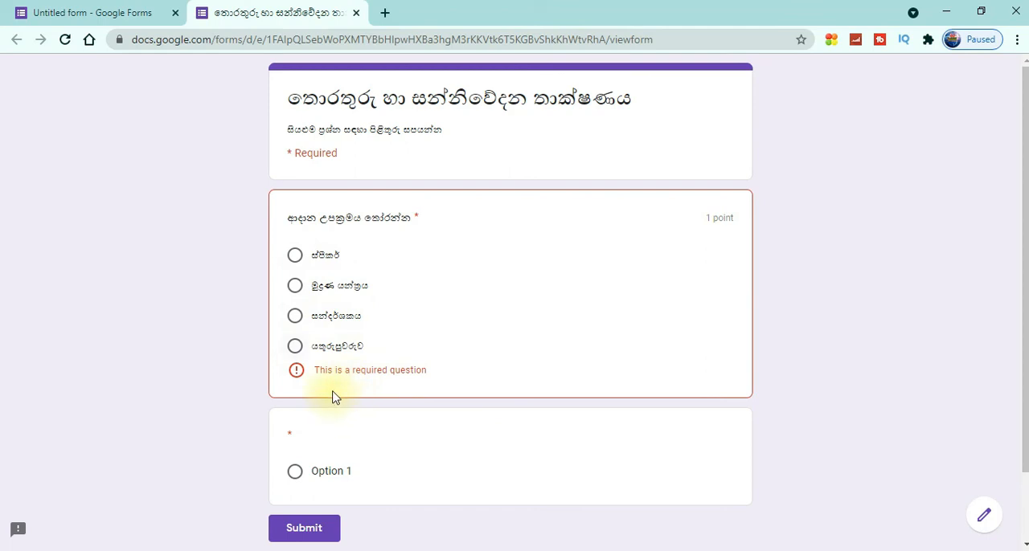
# Answer the first question with "යතුරුපුවරුව" and the second with Option 1, and submit the test response
pyautogui.click(295, 346)
pyautogui.click(308, 516)
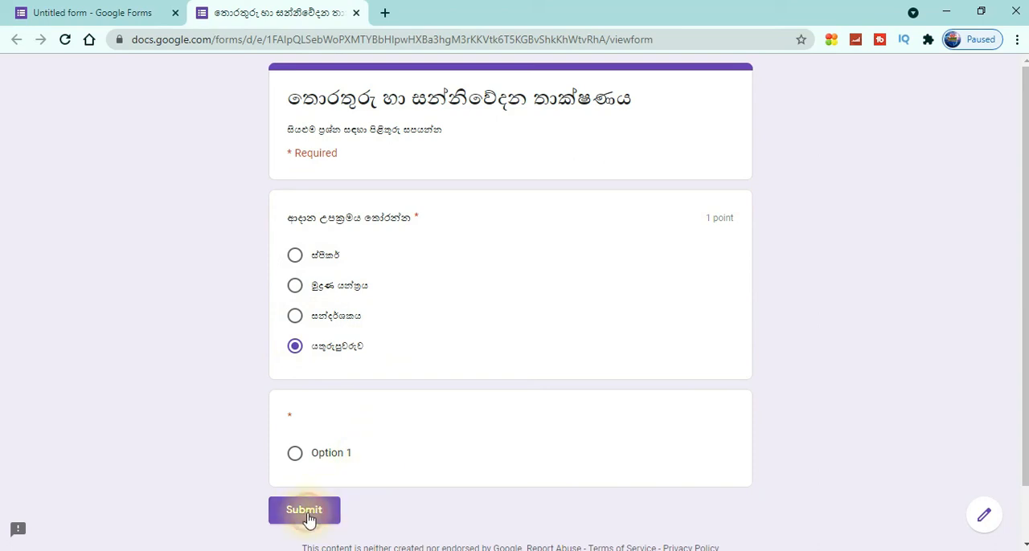
pyautogui.click(309, 519)
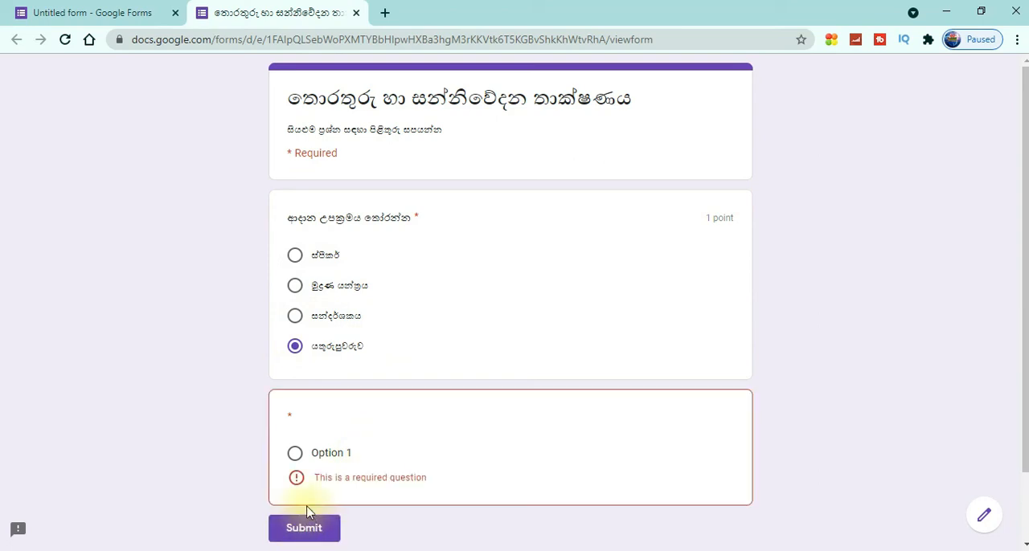
pyautogui.click(295, 455)
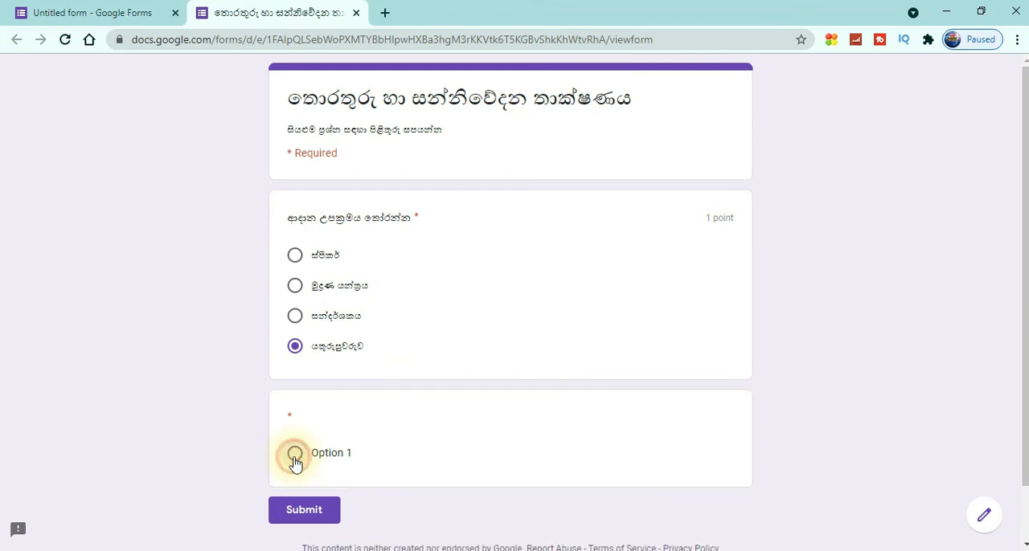
pyautogui.click(309, 519)
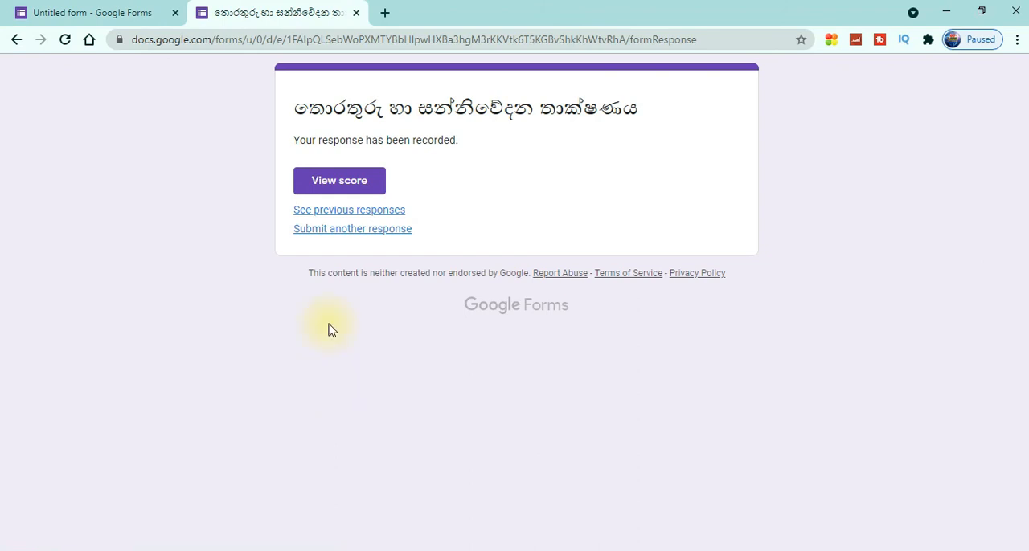
# Review the summary of previous responses, close it and return to the form editor
pyautogui.click(356, 212)
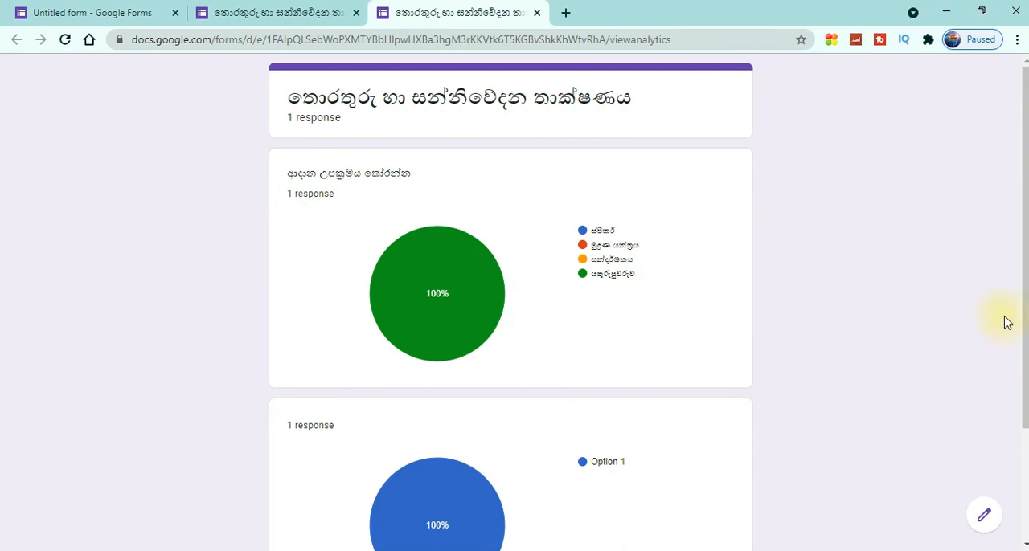
pyautogui.moveTo(1022, 321); pyautogui.dragTo(1004, 278)
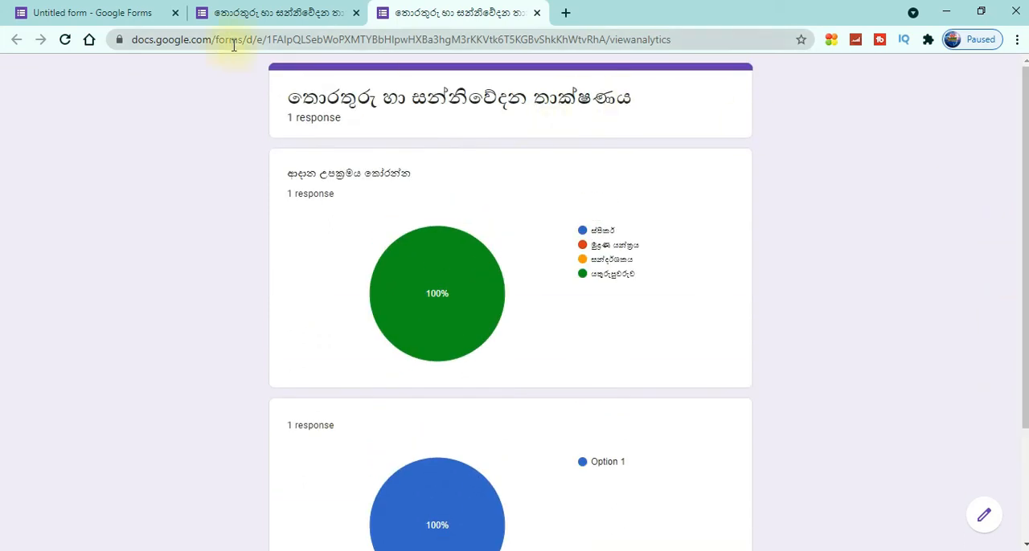
pyautogui.click(536, 13)
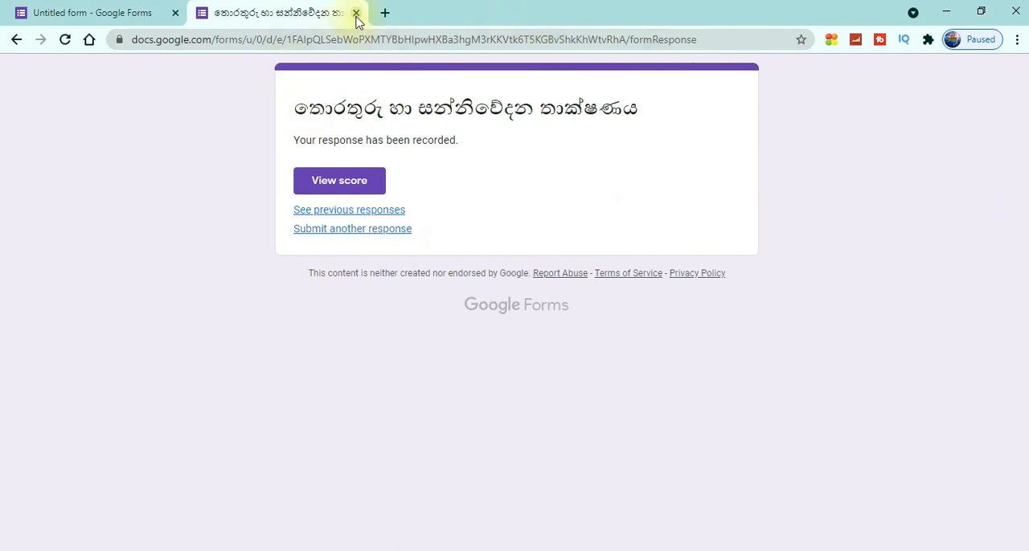
pyautogui.click(126, 13)
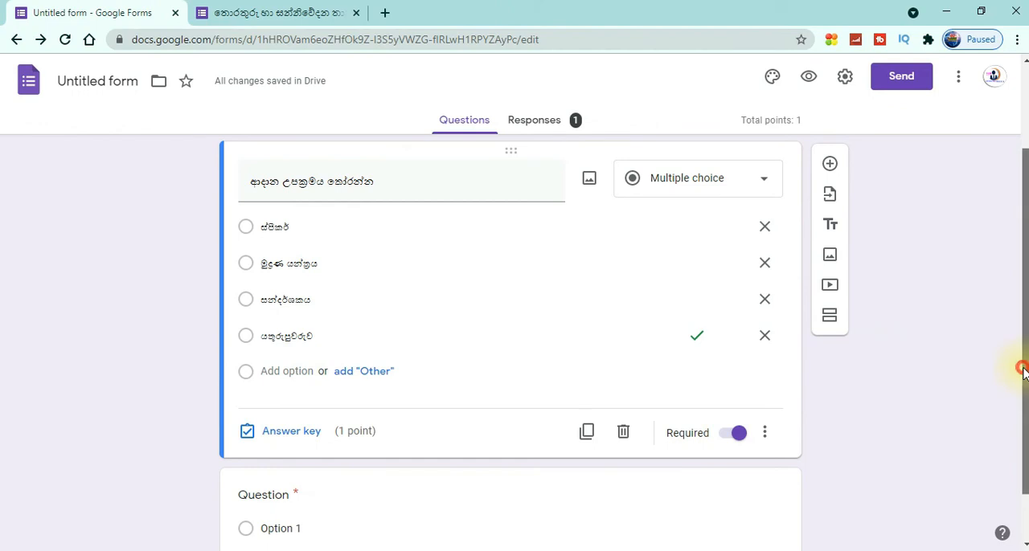
pyautogui.moveTo(1023, 367); pyautogui.dragTo(1022, 275)
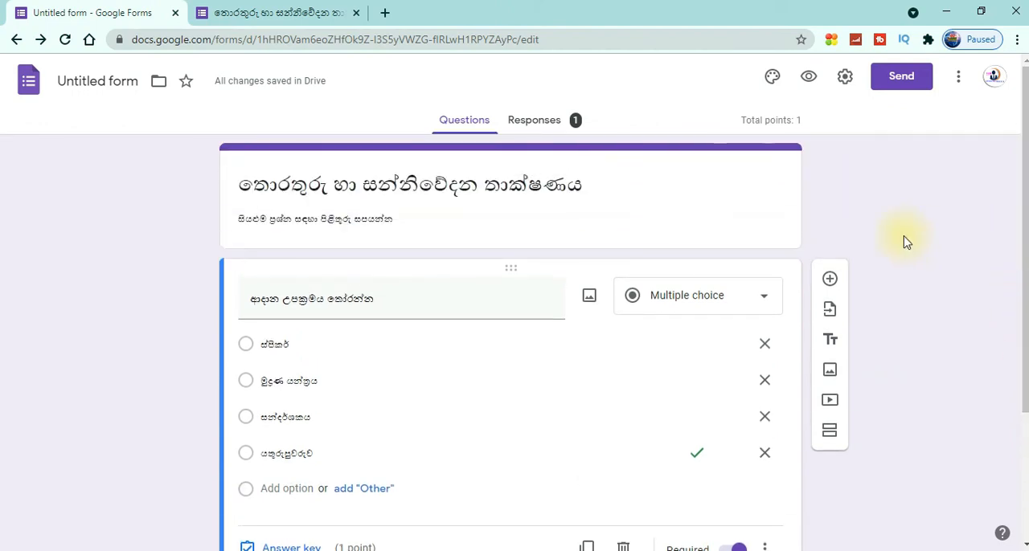
# Try orange, indigo and blue as the form's theme color and restore purple
pyautogui.click(771, 81)
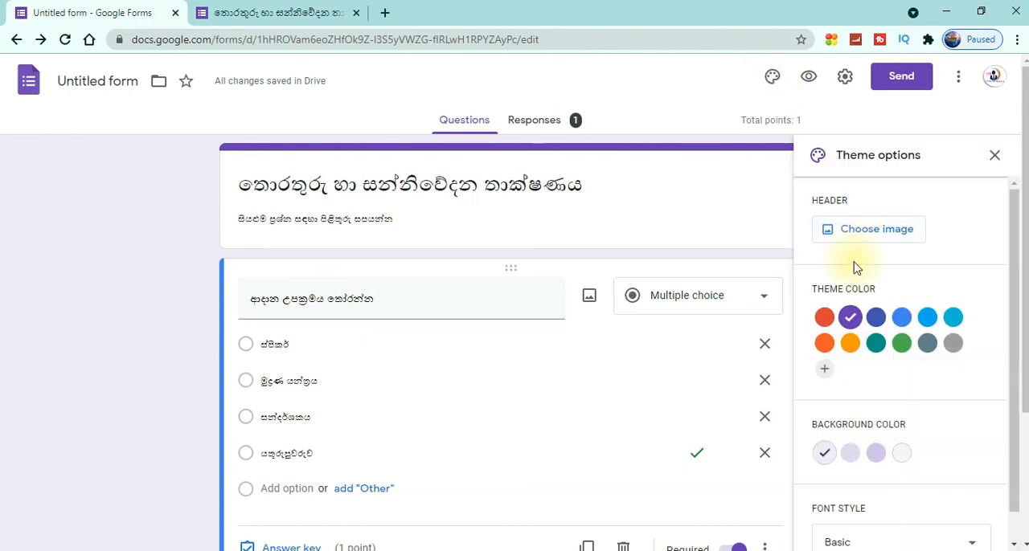
pyautogui.click(824, 343)
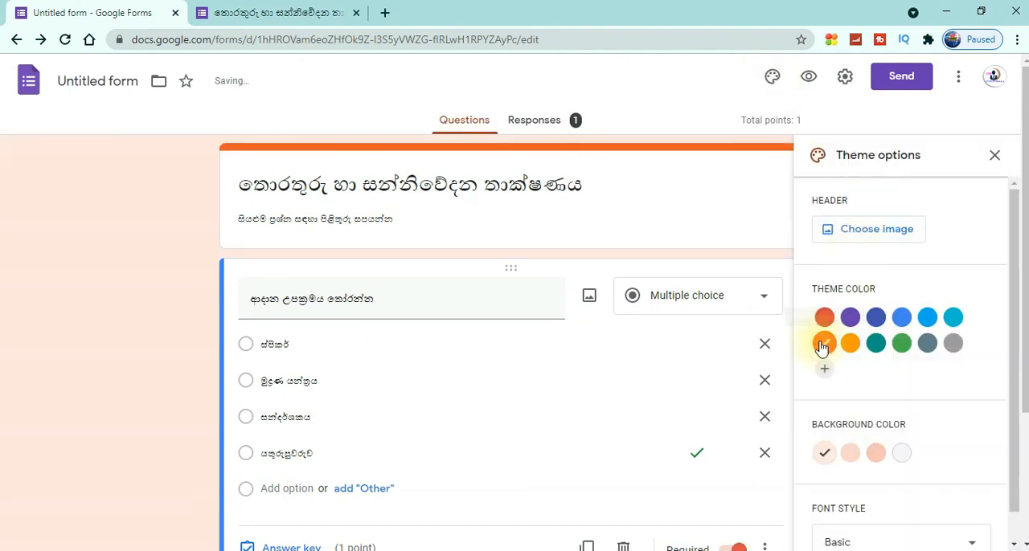
pyautogui.click(875, 318)
pyautogui.click(901, 317)
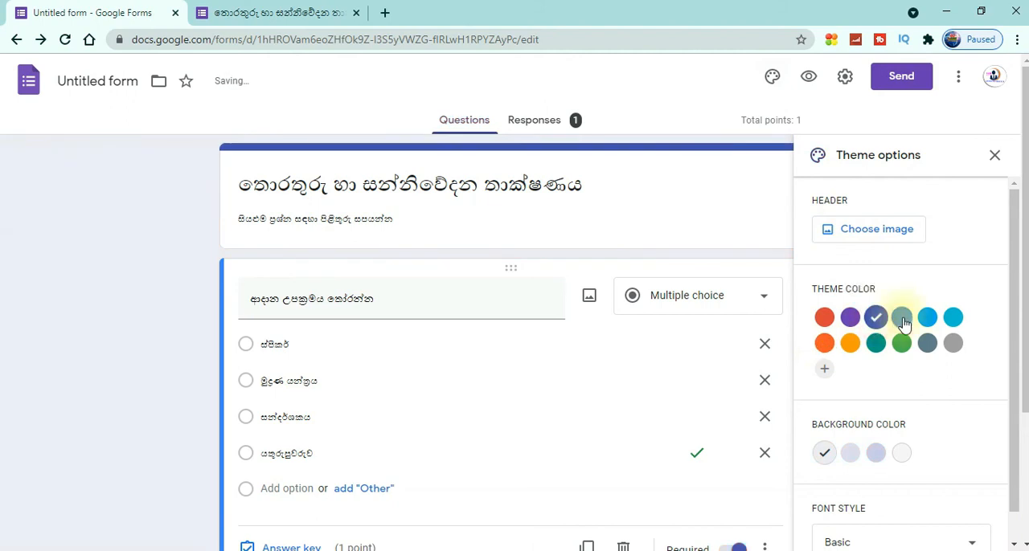
pyautogui.click(850, 318)
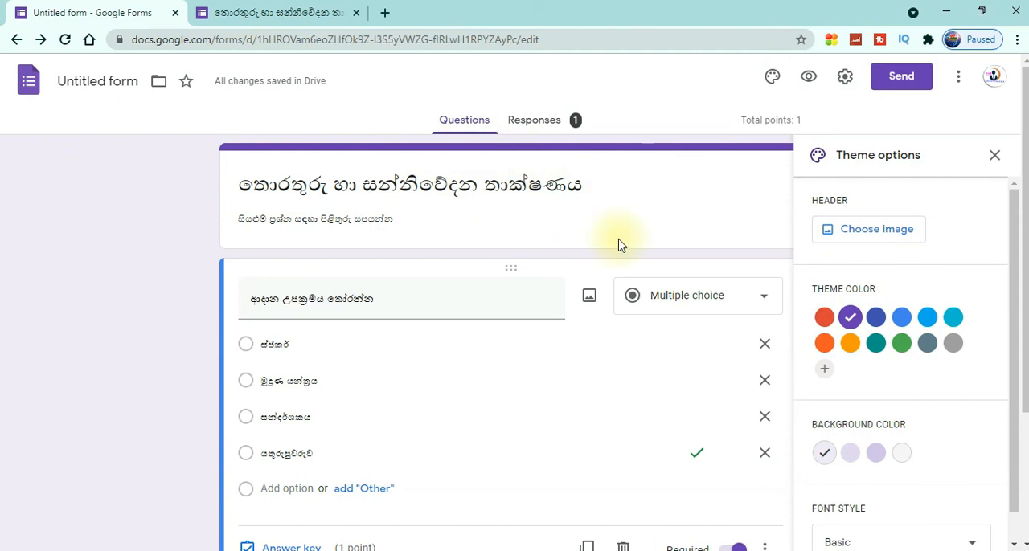
# Upload the image file "Photo_ඡායාරූප" from the Grade 07 folder as the form's header and close the theme options
pyautogui.click(869, 230)
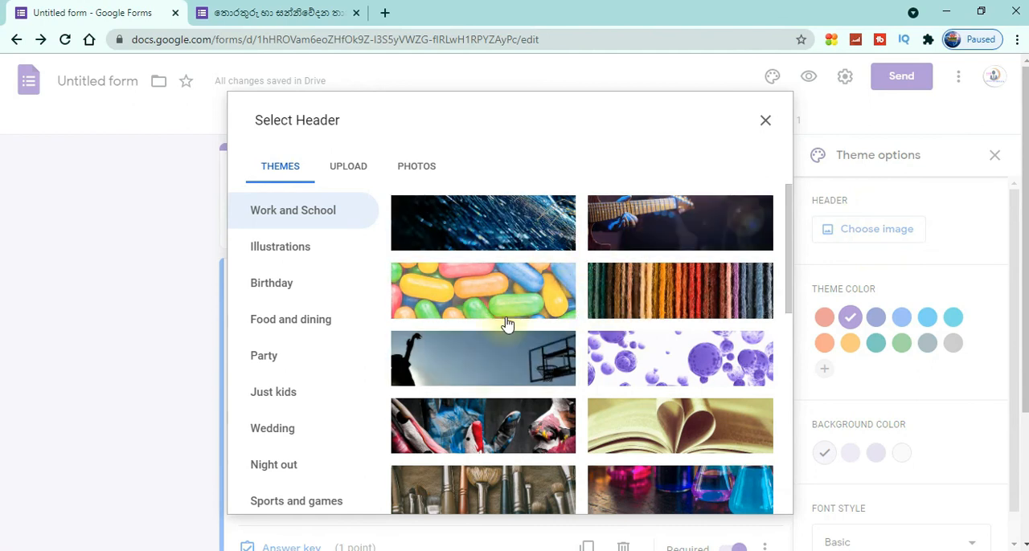
pyautogui.click(348, 172)
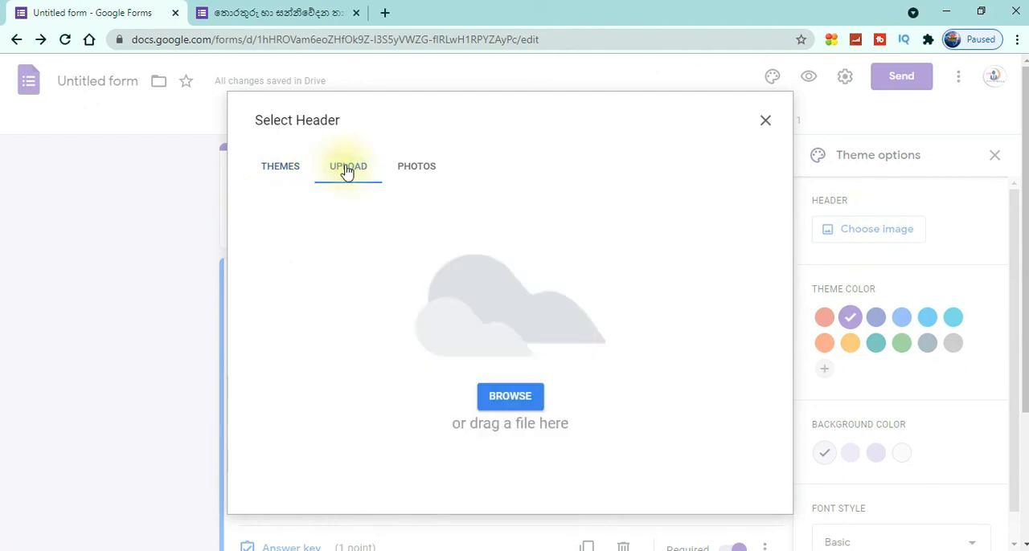
pyautogui.click(516, 407)
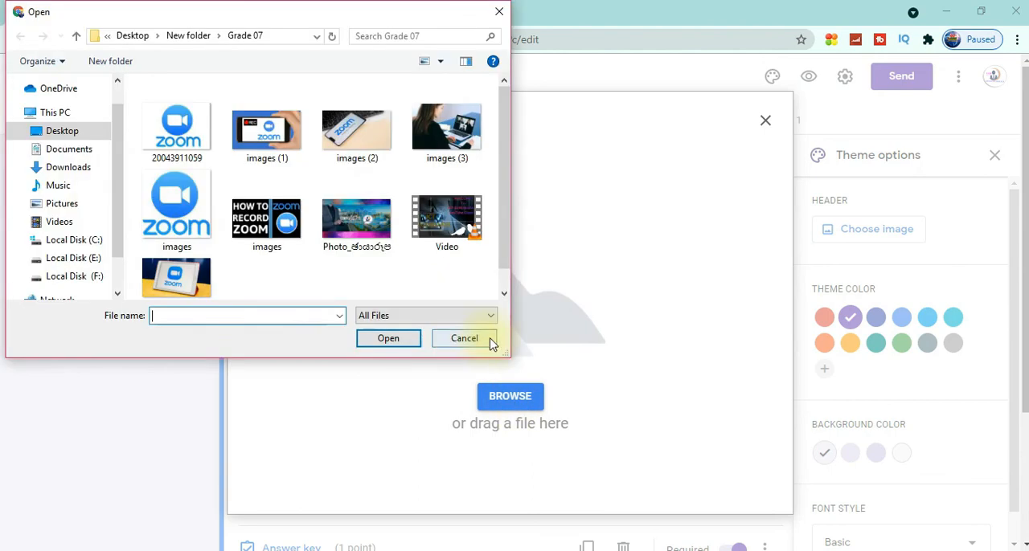
pyautogui.click(357, 225)
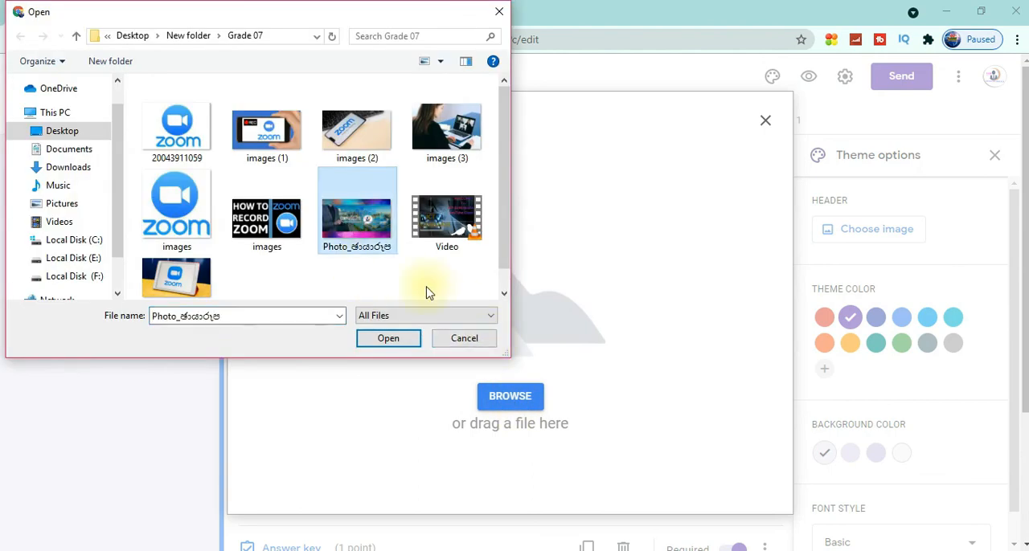
pyautogui.click(388, 340)
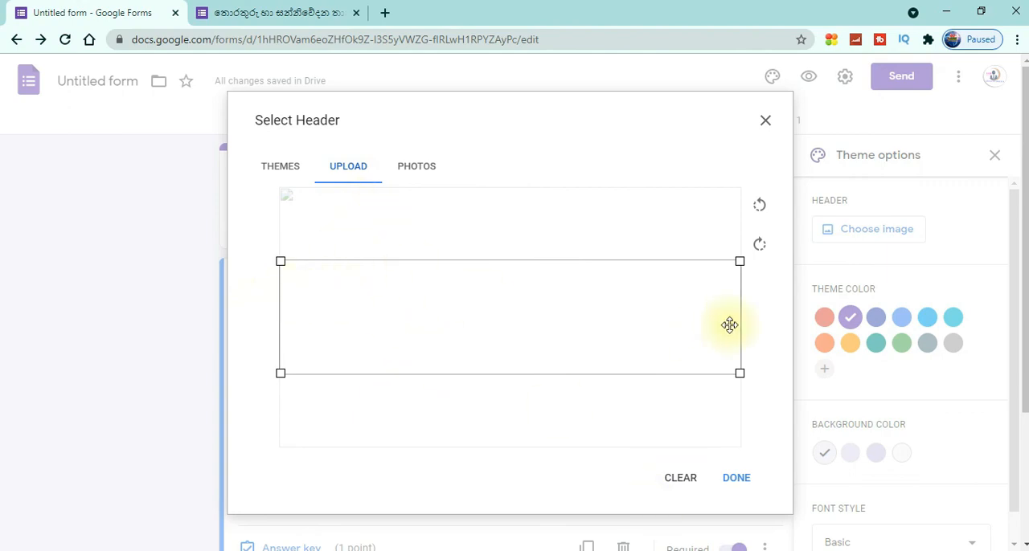
pyautogui.click(736, 480)
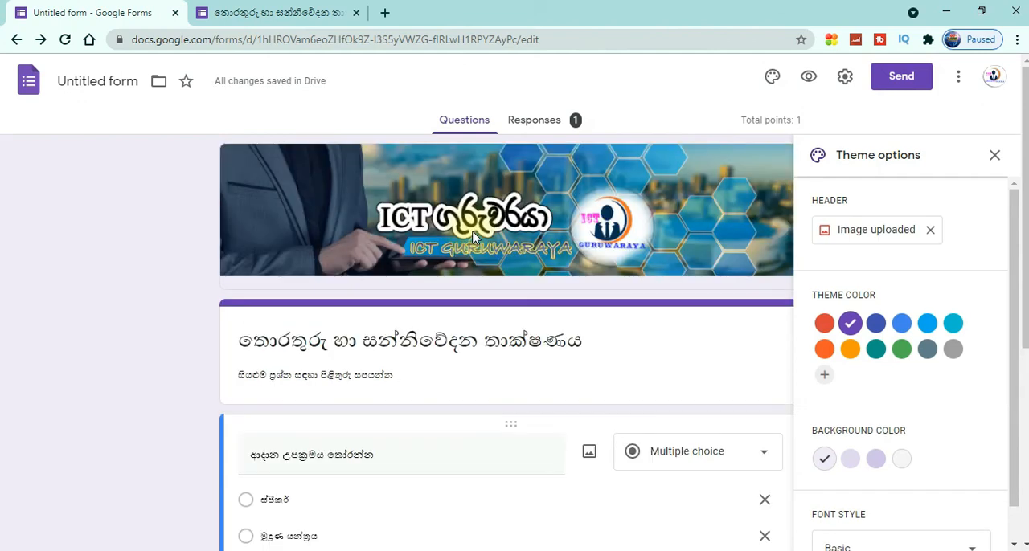
pyautogui.click(994, 155)
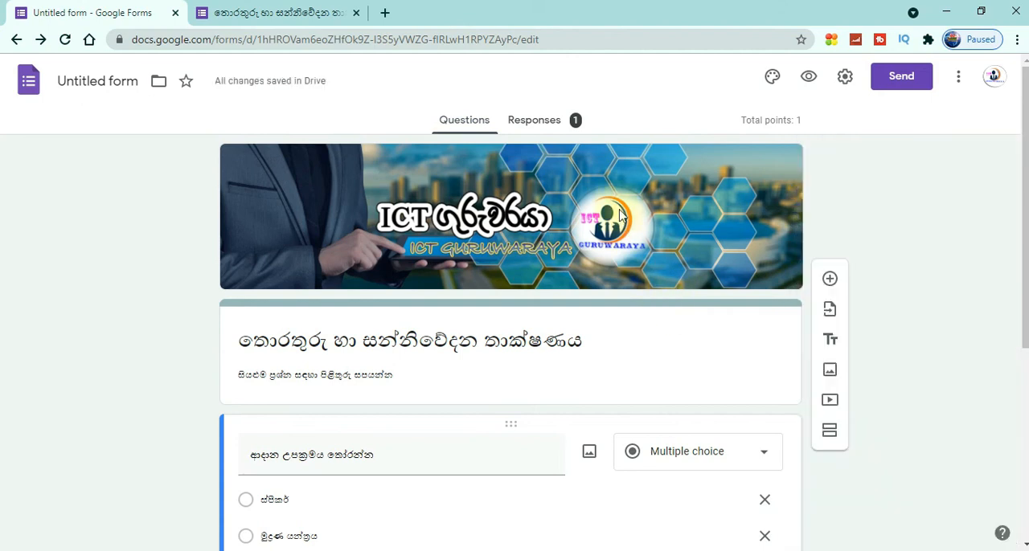
pyautogui.moveTo(1027, 290); pyautogui.dragTo(1013, 252)
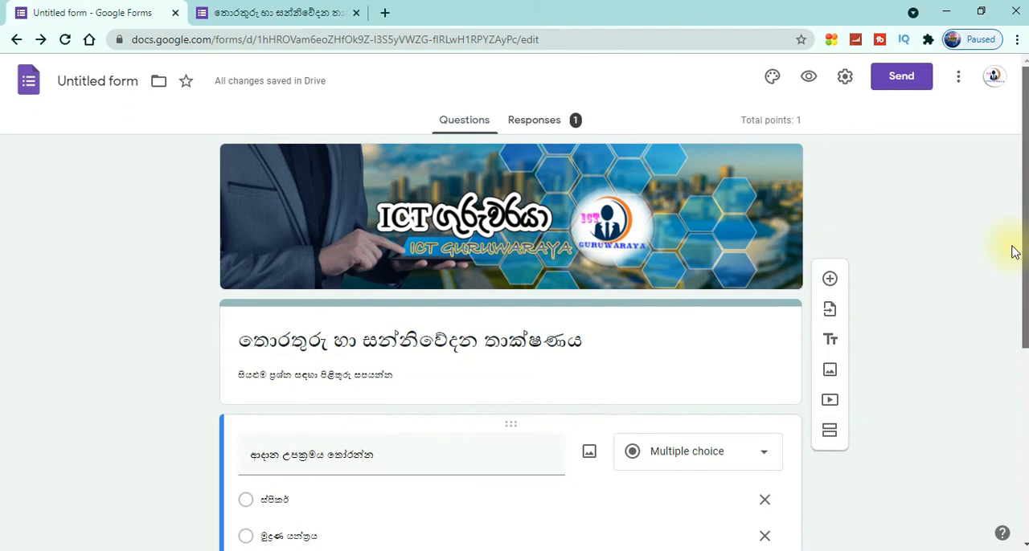
pyautogui.moveTo(1013, 251); pyautogui.dragTo(1010, 327)
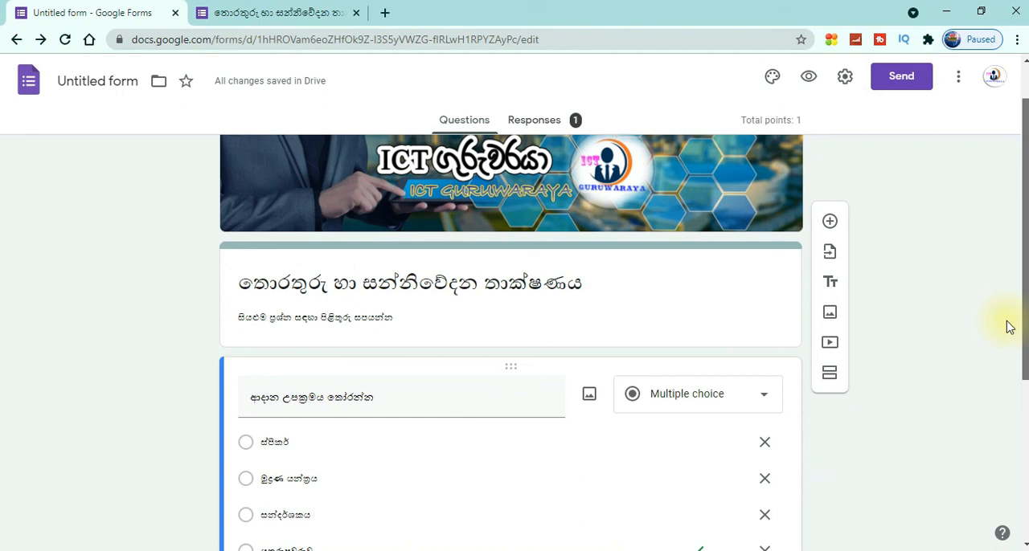
pyautogui.moveTo(1010, 327); pyautogui.dragTo(947, 209)
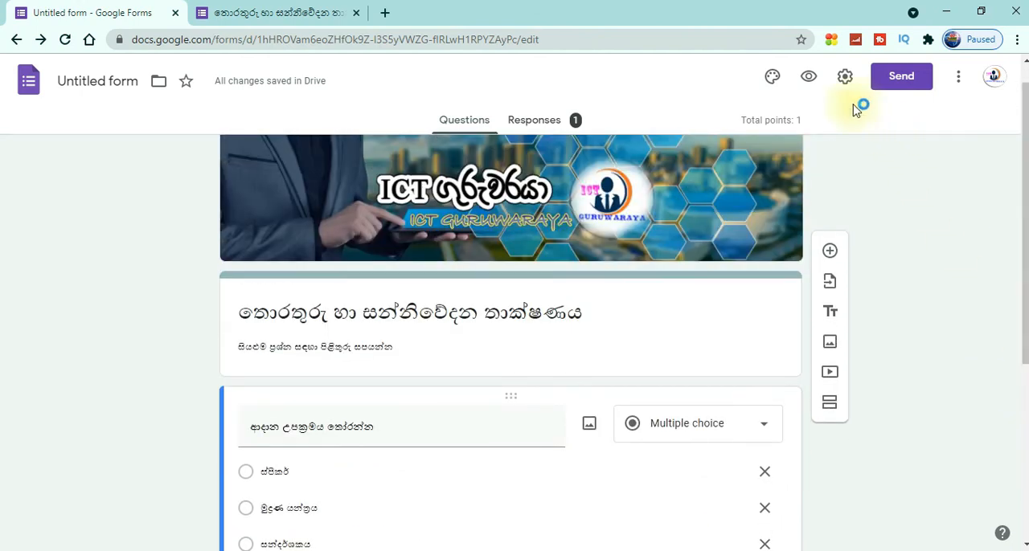
# Generate a shortened share link for the form, copy it and close the send dialog
pyautogui.click(898, 81)
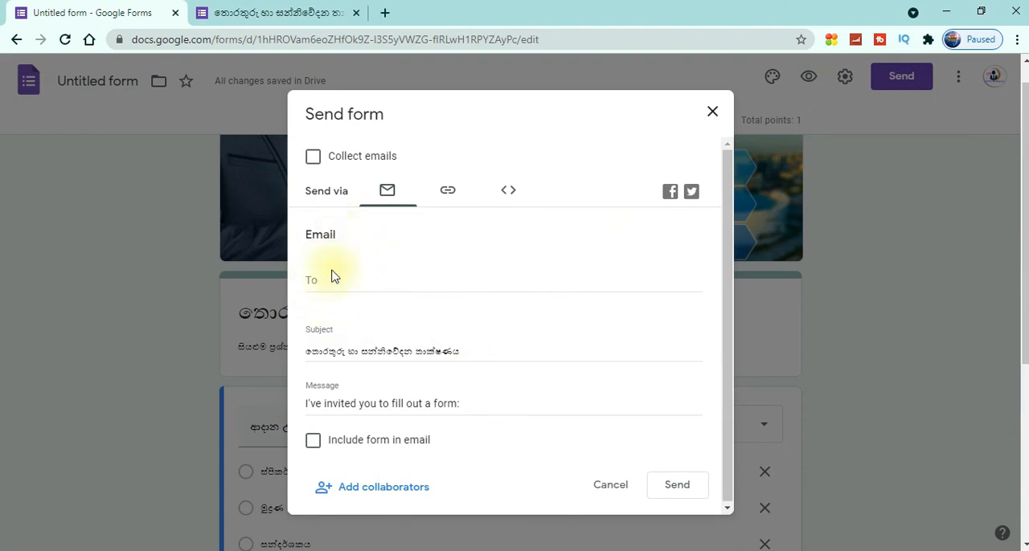
pyautogui.click(447, 192)
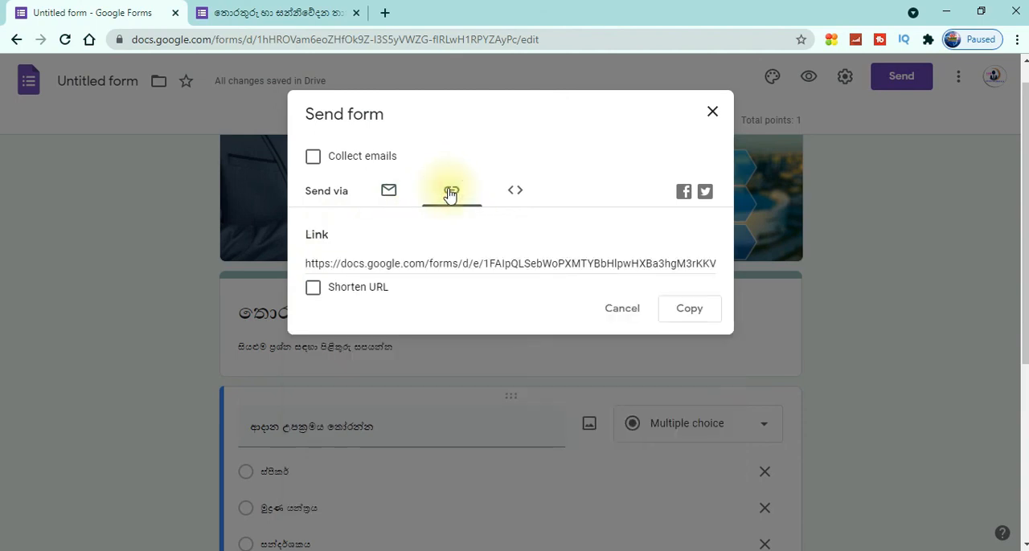
pyautogui.click(313, 291)
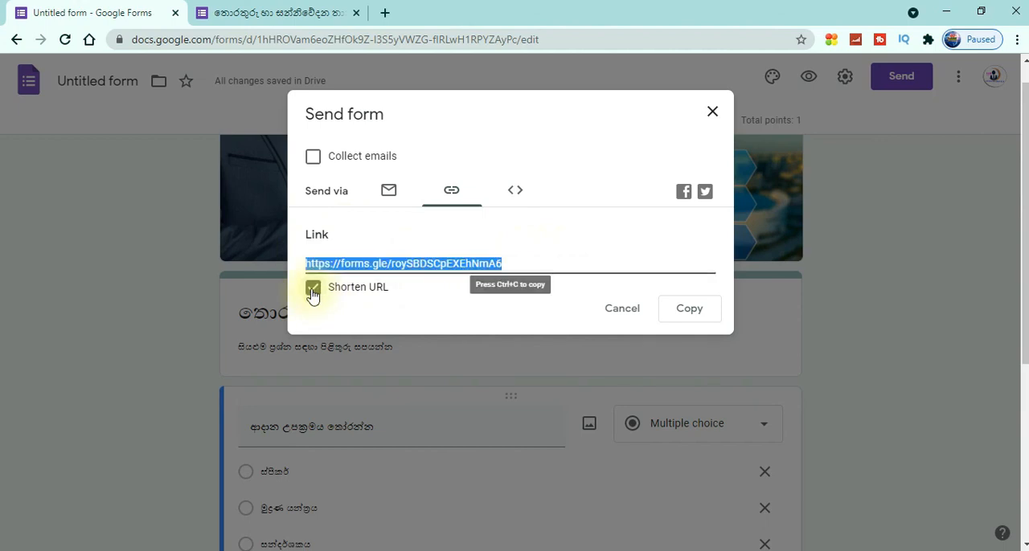
pyautogui.click(687, 315)
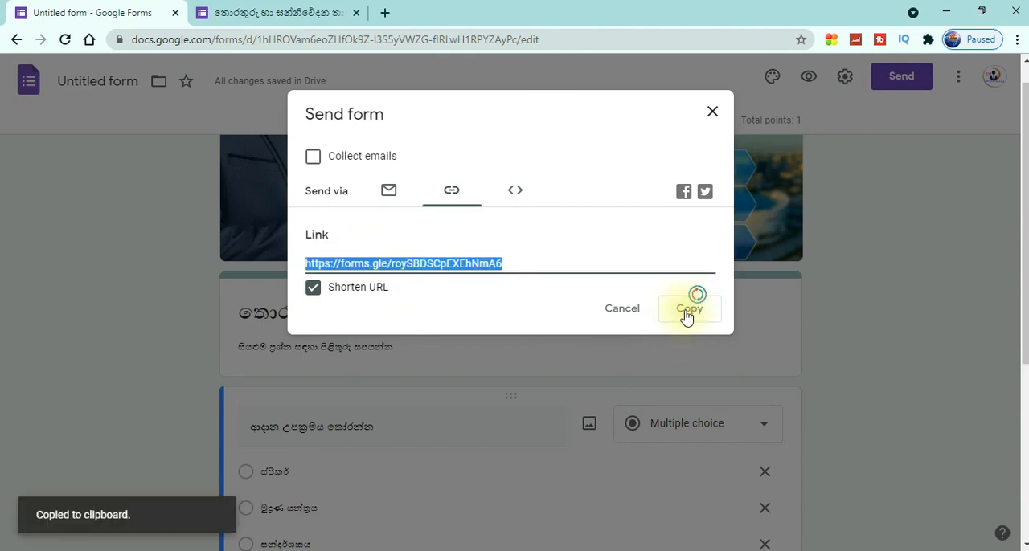
pyautogui.click(707, 117)
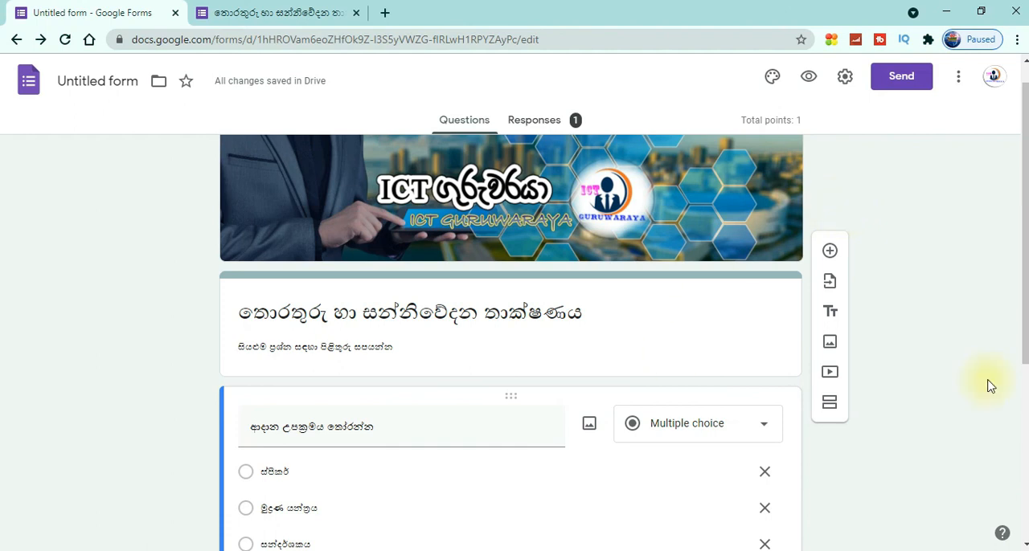
pyautogui.click(1023, 336)
pyautogui.moveTo(1022, 336); pyautogui.dragTo(1015, 297)
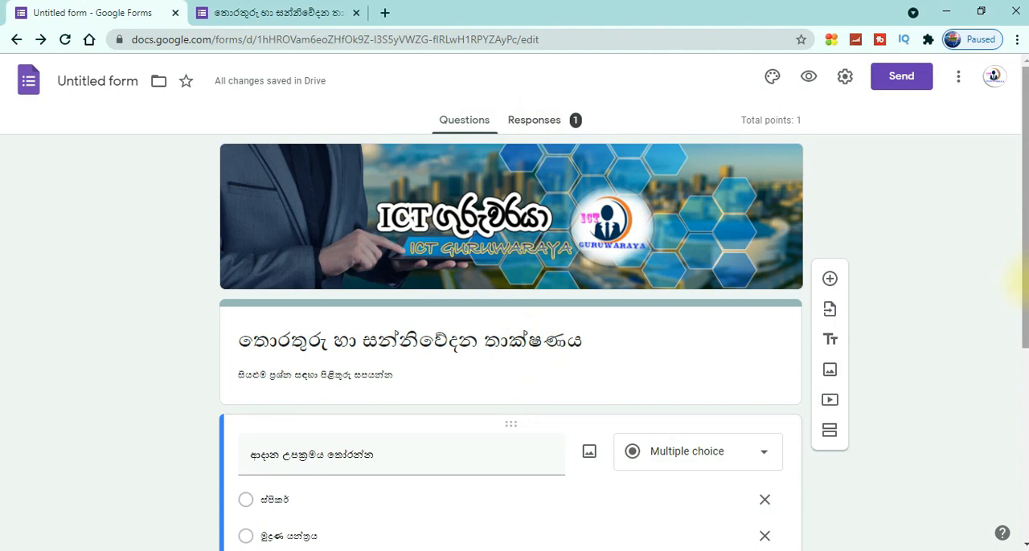
pyautogui.scroll(-1, 1026, 289)
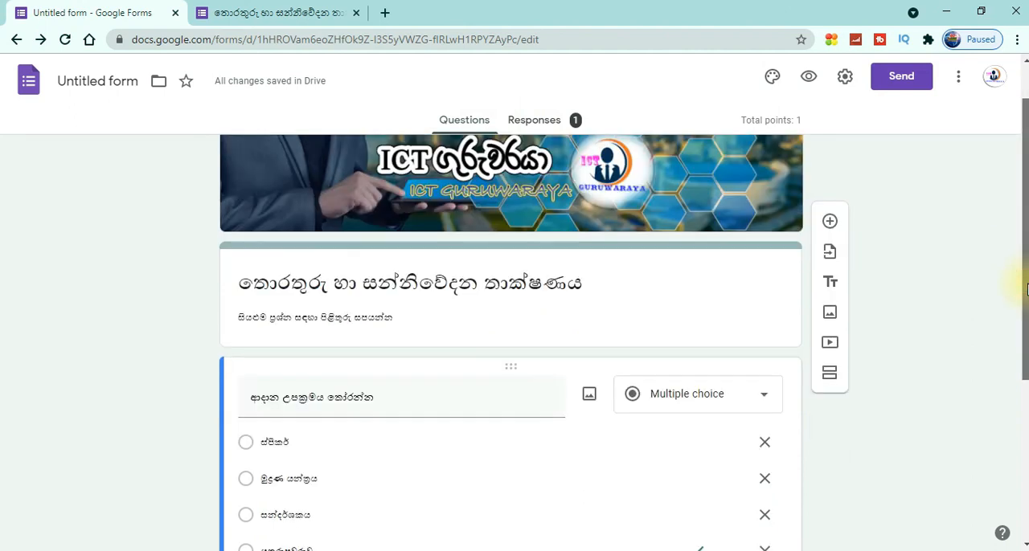
pyautogui.scroll(-1, 1027, 289)
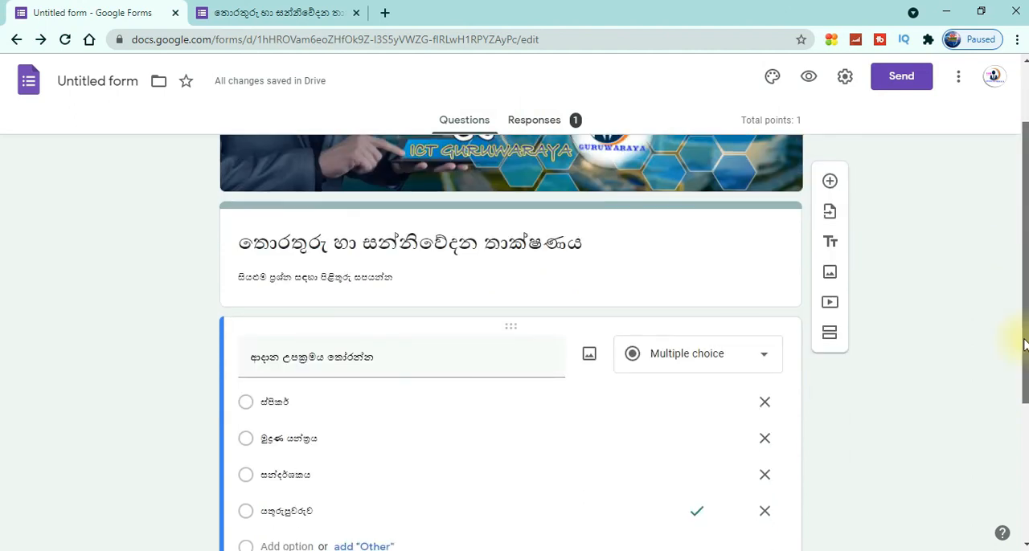
pyautogui.moveTo(1024, 339); pyautogui.dragTo(1015, 227)
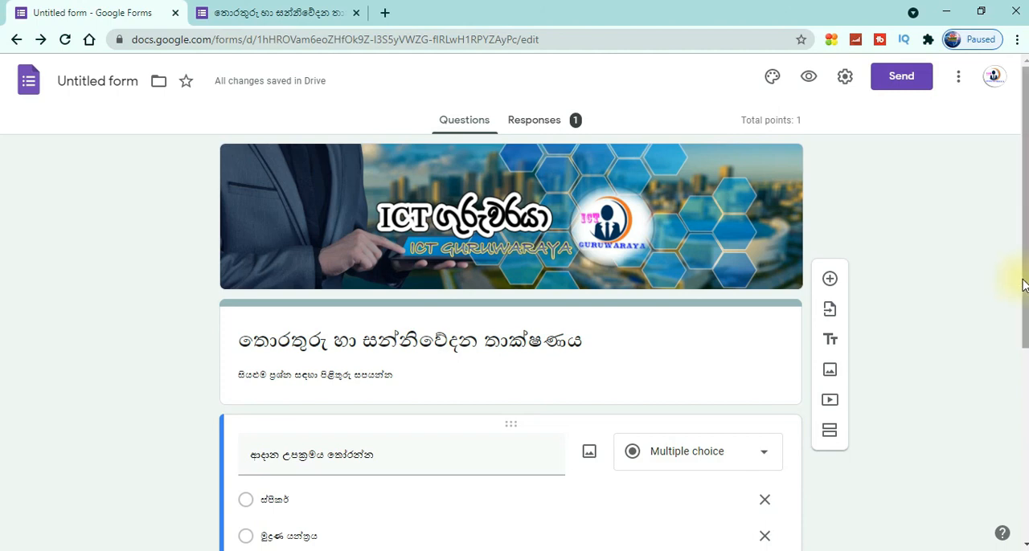
pyautogui.moveTo(1022, 288)
pyautogui.mouseDown()
pyautogui.moveTo(1011, 329)
pyautogui.moveTo(1020, 417)
pyautogui.moveTo(1016, 287)
pyautogui.mouseUp()
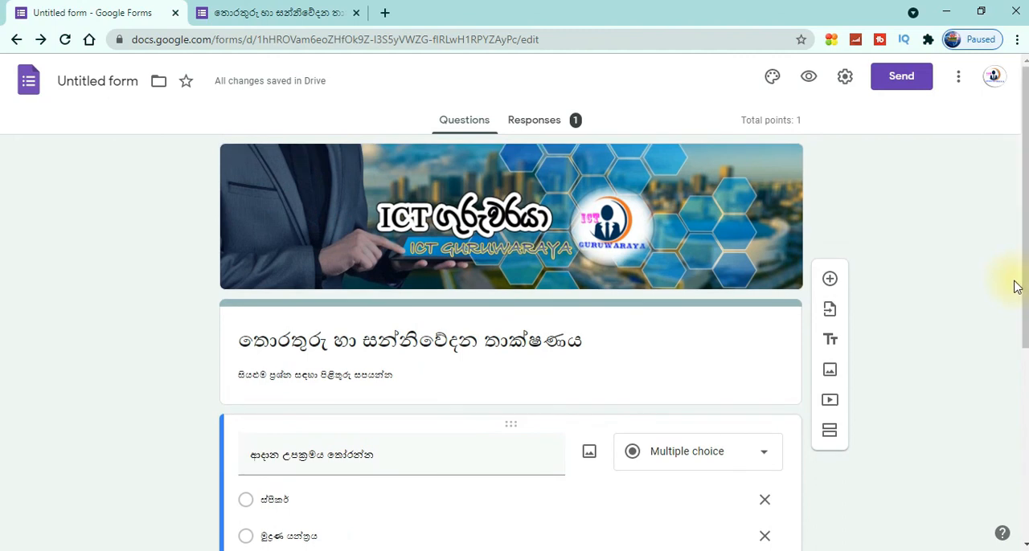